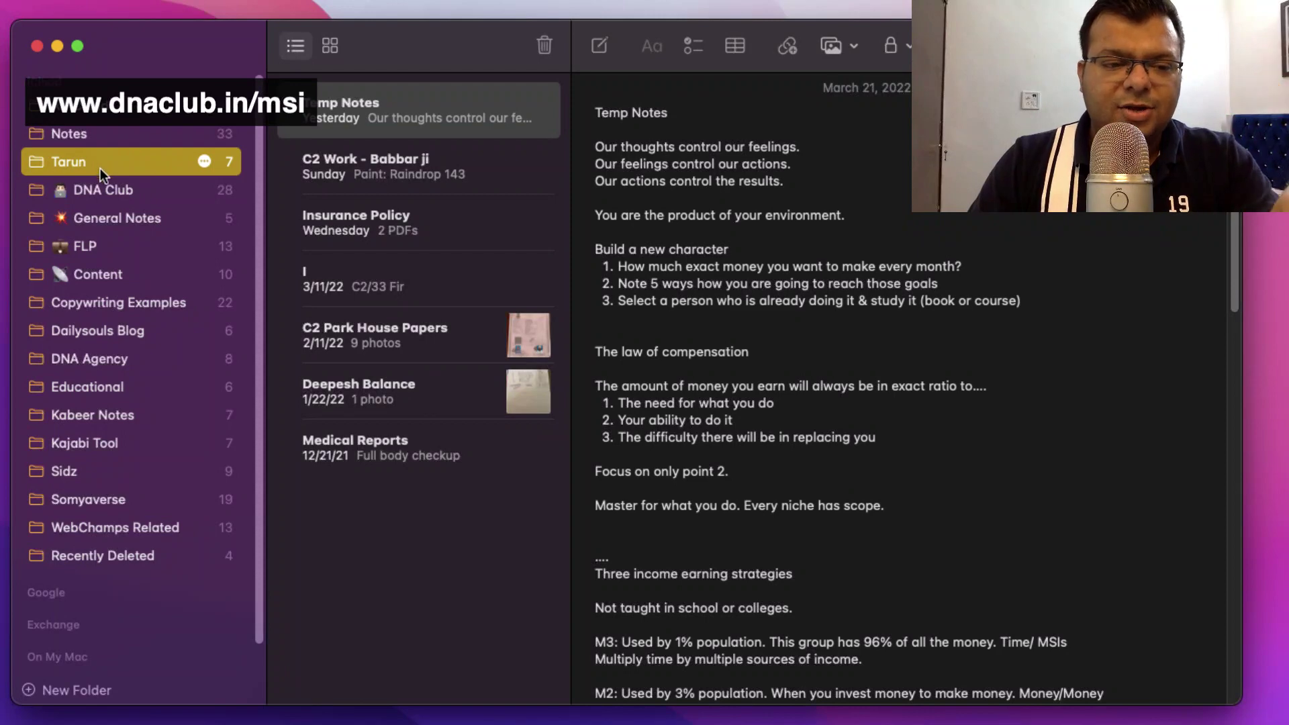
Open the DNA Club folder and look through its Live Workshop Training Notes note
{"action": "left_click", "coordinate": [147, 192]}
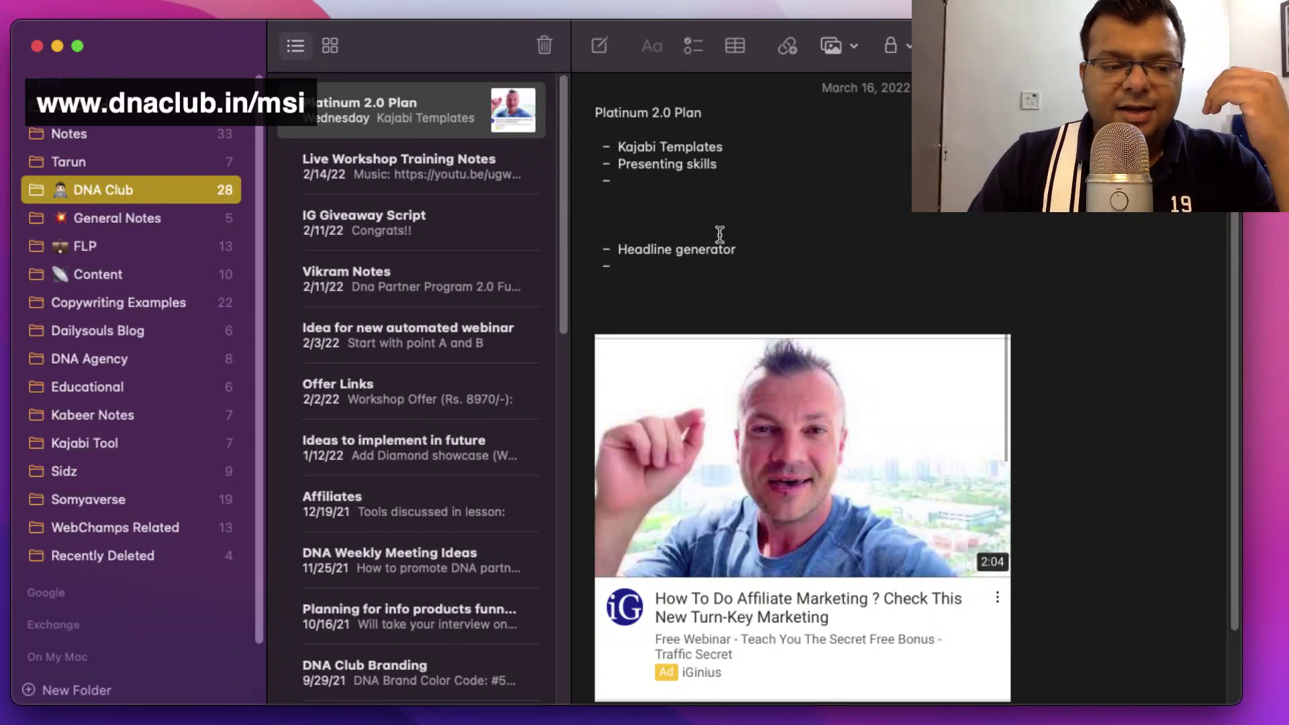
{"action": "left_click", "coordinate": [440, 171]}
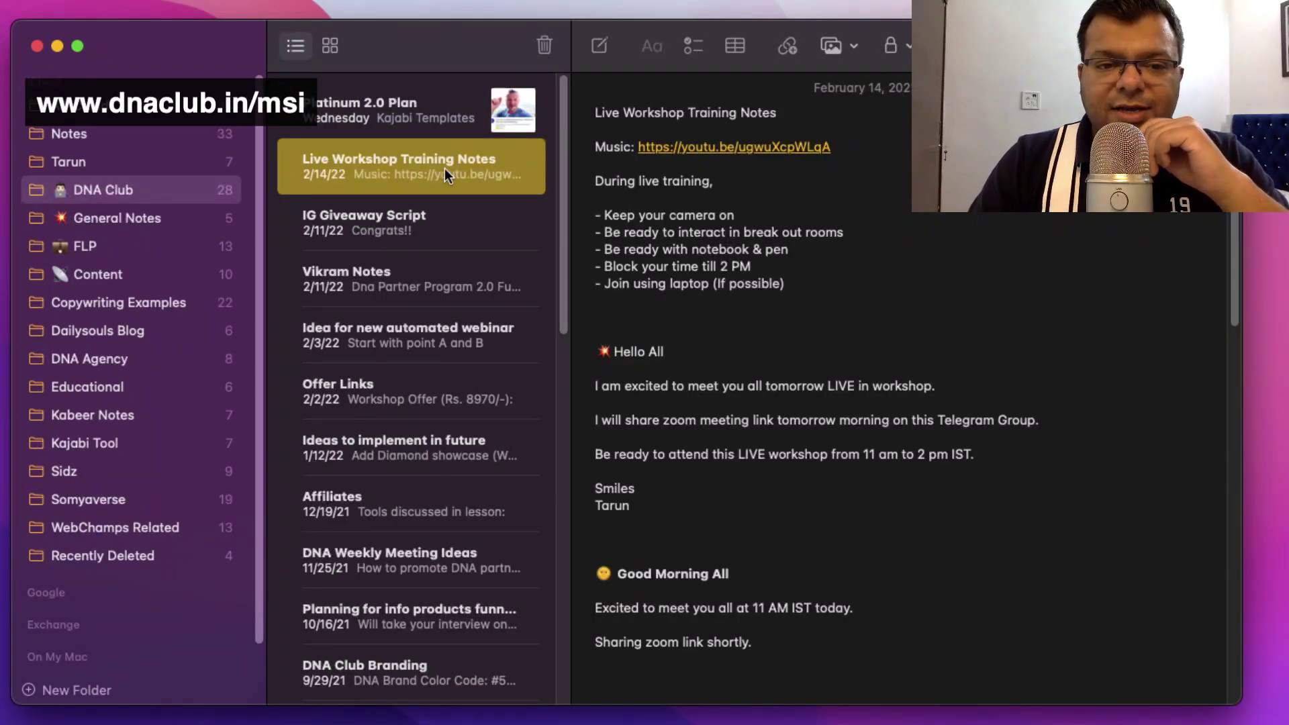
{"action": "scroll", "coordinate": [712, 389], "scroll_direction": "down", "scroll_amount": 3}
{"action": "scroll", "coordinate": [775, 436], "scroll_direction": "up", "scroll_amount": 3}
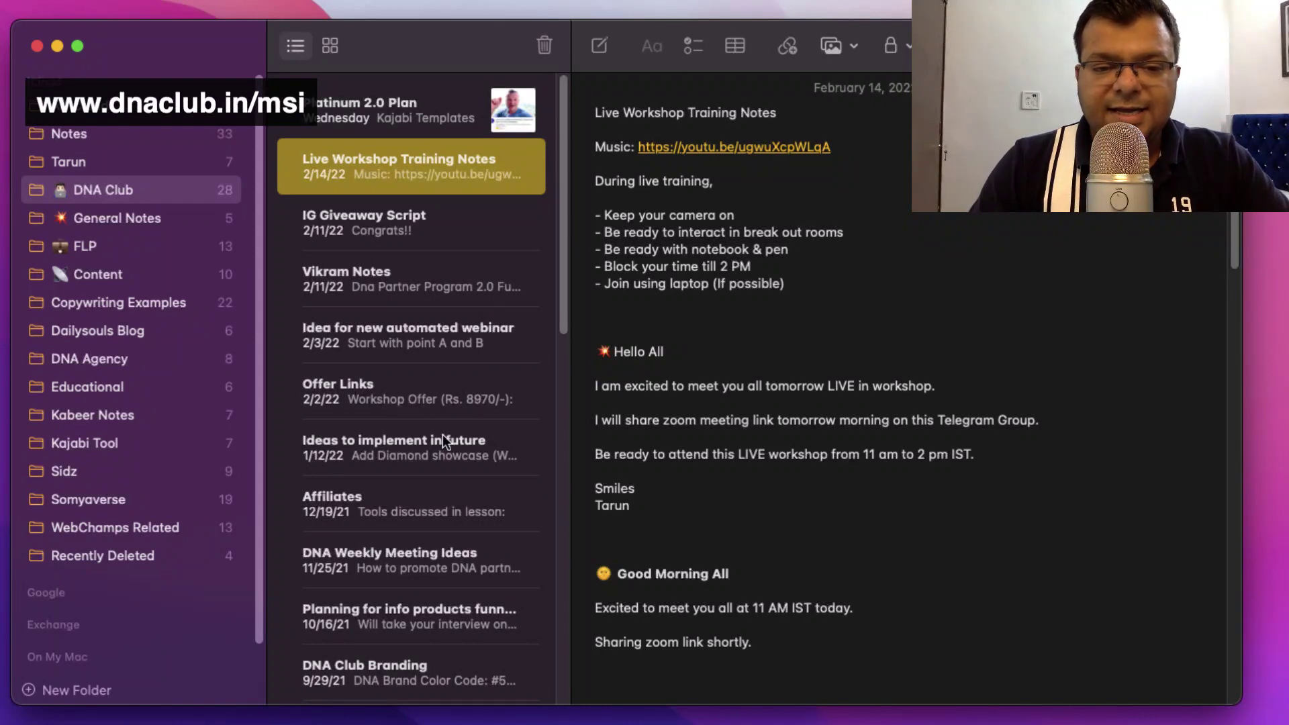
Open the "Ideas to implement in future" note and look through its checklist
{"action": "left_click", "coordinate": [454, 453]}
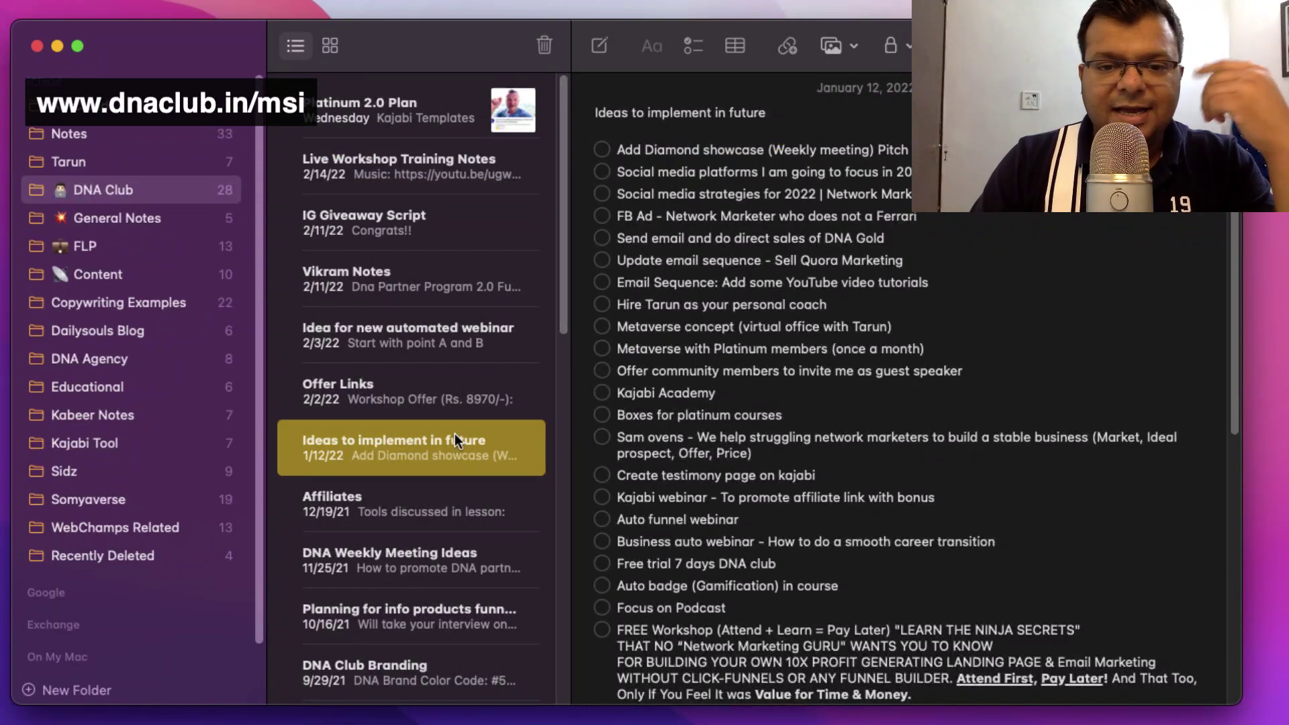
{"action": "scroll", "coordinate": [803, 423], "scroll_direction": "down", "scroll_amount": 10}
{"action": "scroll", "coordinate": [802, 423], "scroll_direction": "up", "scroll_amount": 10}
{"action": "scroll", "coordinate": [803, 421], "scroll_direction": "down", "scroll_amount": 5}
{"action": "scroll", "coordinate": [803, 421], "scroll_direction": "up", "scroll_amount": 5}
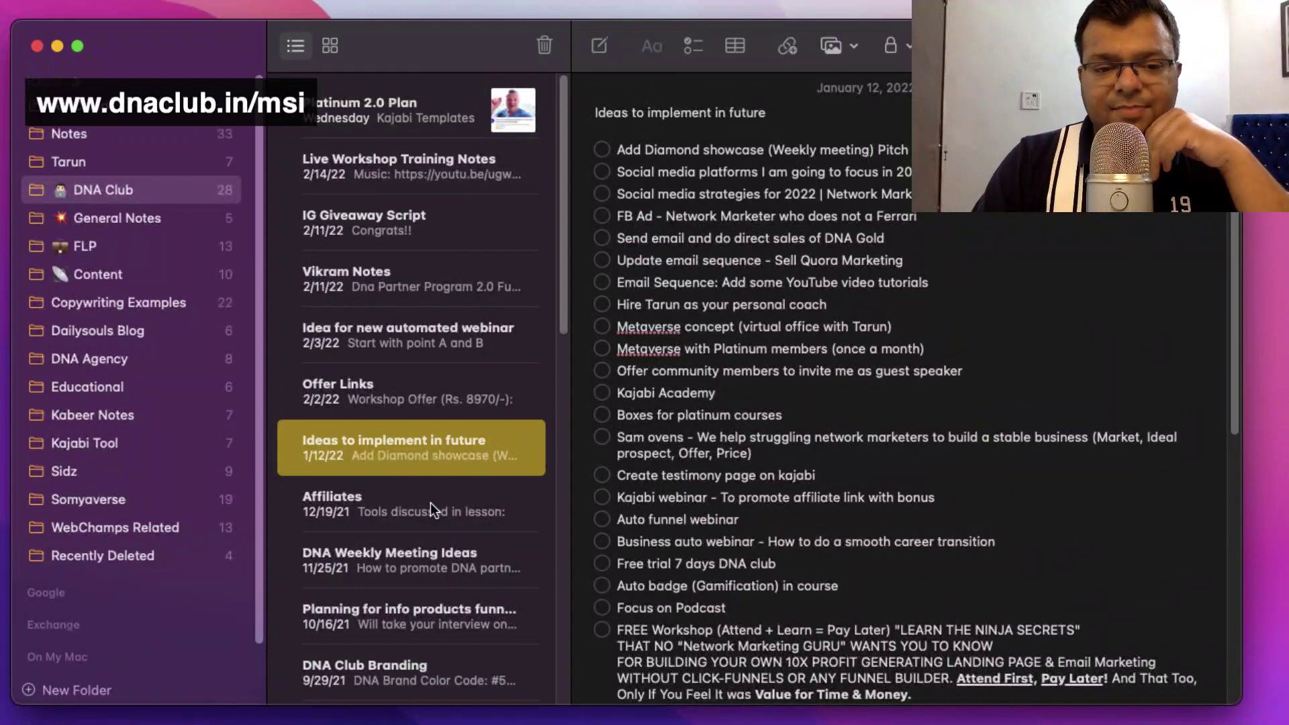
Select the ConvertKit link in the Affiliates note and look through the DNA Club folder's list of notes
{"action": "left_click", "coordinate": [425, 507]}
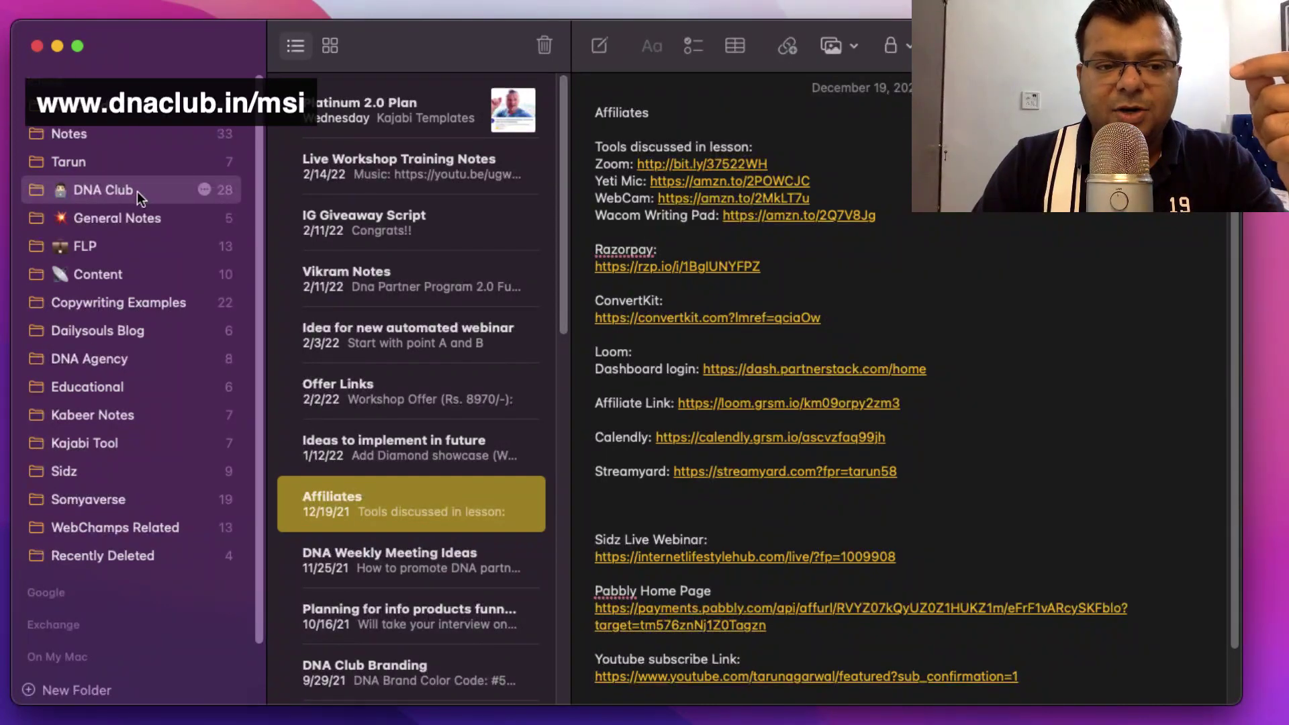
{"action": "left_click_drag", "start_coordinate": [847, 318], "coordinate": [593, 318]}
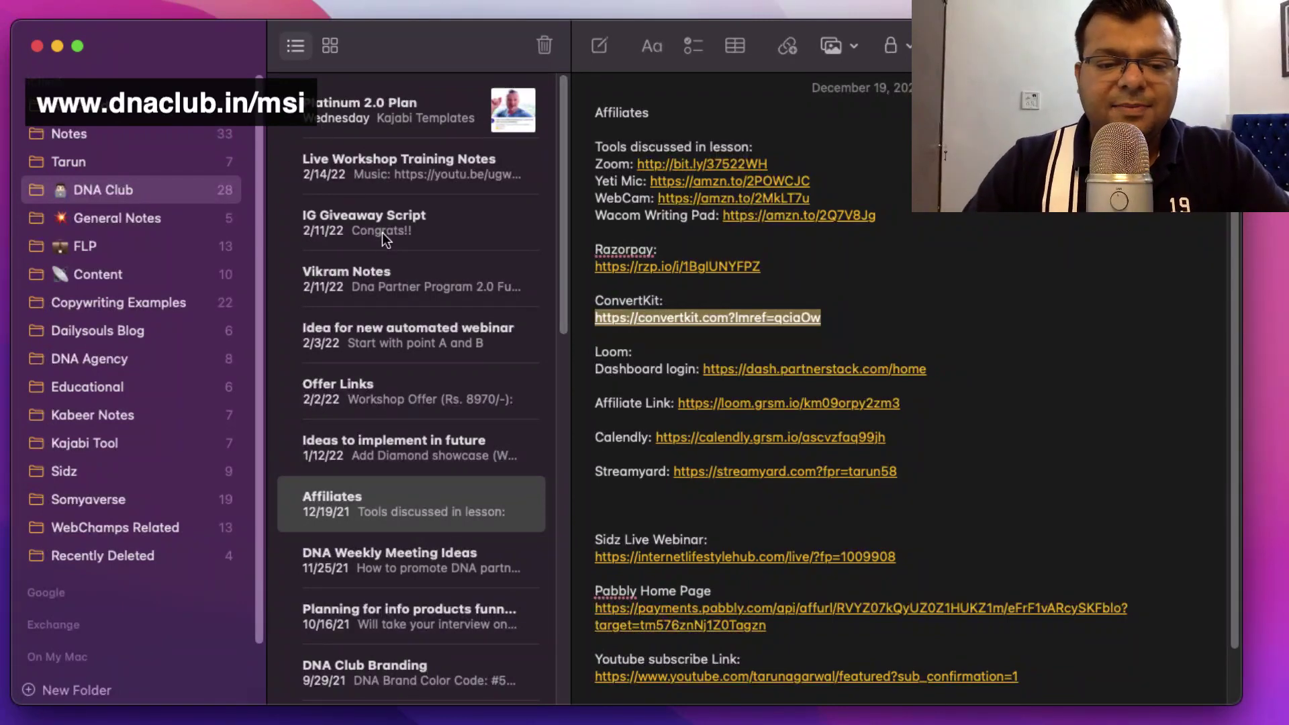
{"action": "scroll", "coordinate": [366, 423], "scroll_direction": "down", "scroll_amount": 5}
{"action": "scroll", "coordinate": [369, 436], "scroll_direction": "down", "scroll_amount": 8}
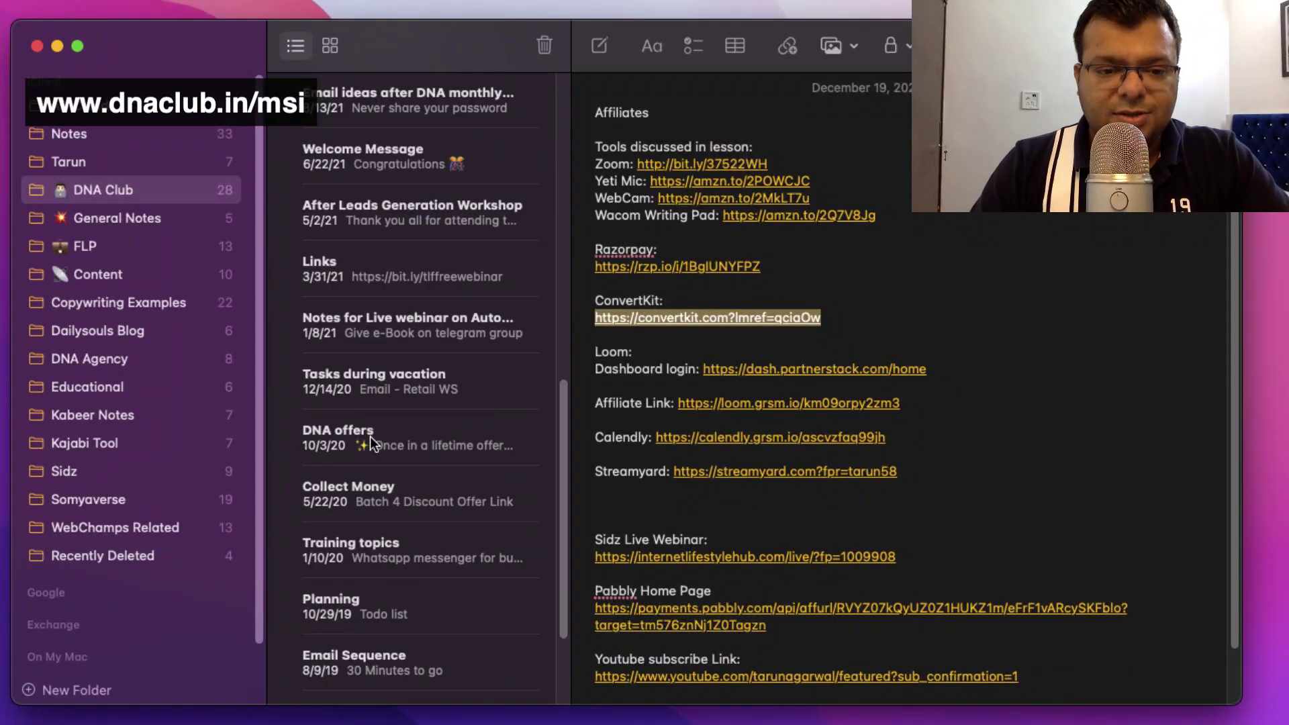
{"action": "scroll", "coordinate": [369, 437], "scroll_direction": "up", "scroll_amount": 15}
{"action": "scroll", "coordinate": [380, 356], "scroll_direction": "down", "scroll_amount": 10}
{"action": "scroll", "coordinate": [380, 351], "scroll_direction": "up", "scroll_amount": 12}
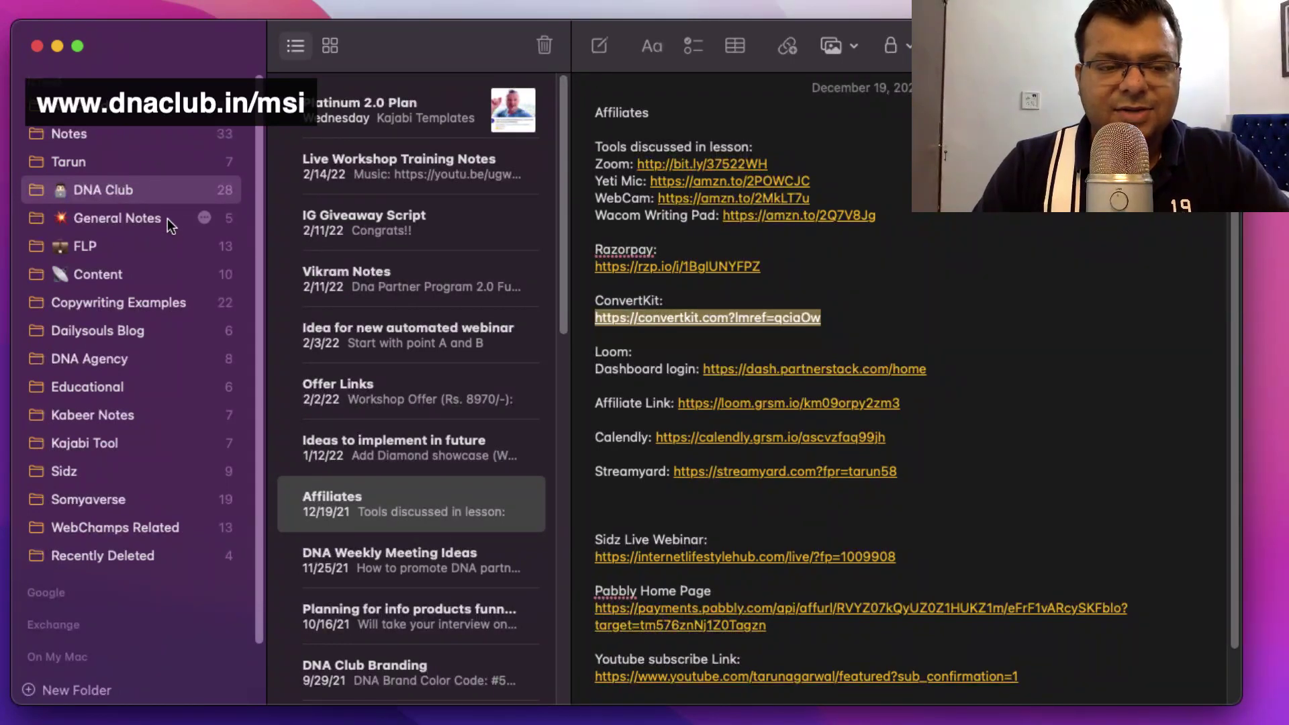
Open the "Important Links - TLF" note in the FLP folder and look through its saved links
{"action": "left_click", "coordinate": [144, 248]}
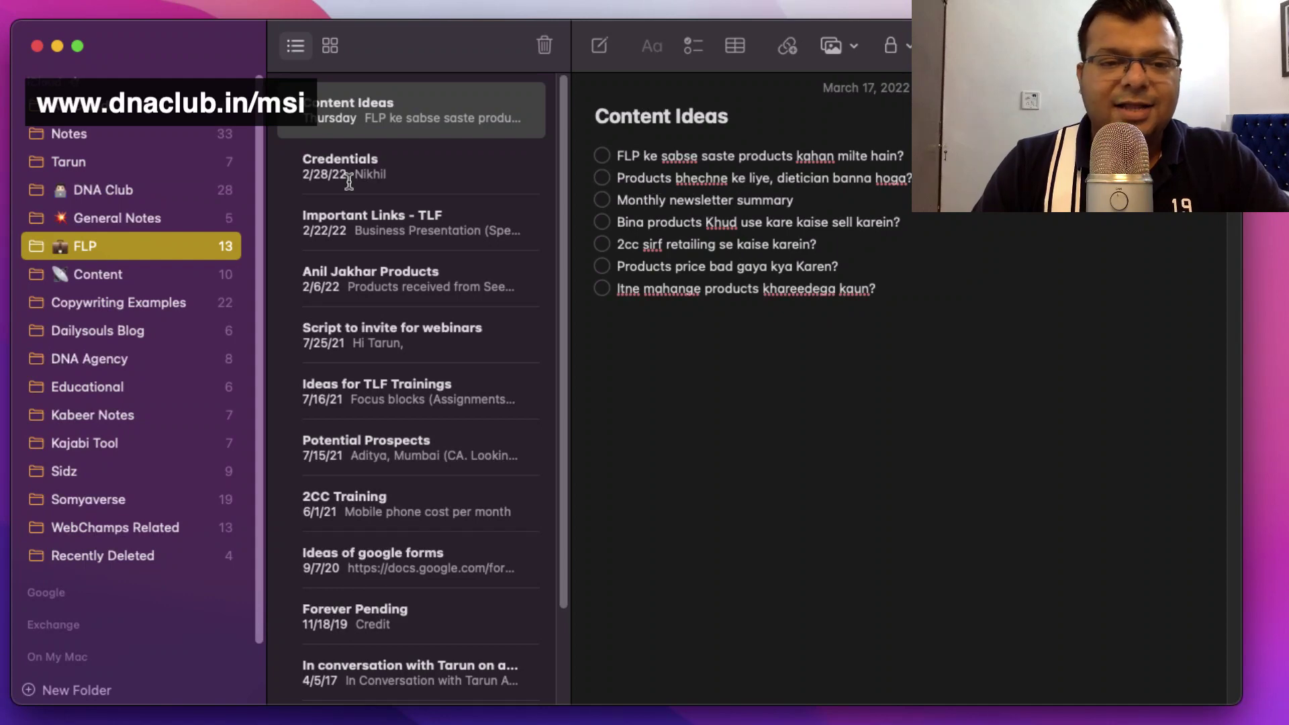
{"action": "left_click", "coordinate": [403, 221]}
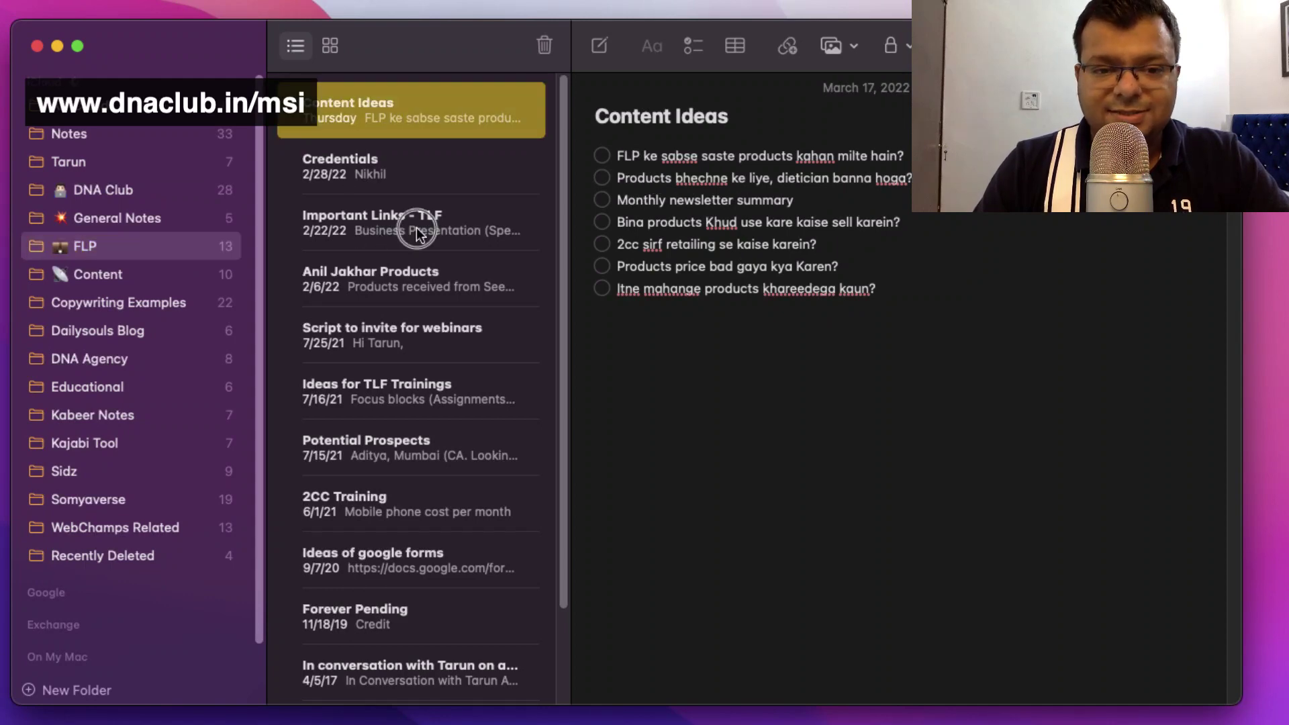
{"action": "scroll", "coordinate": [879, 423], "scroll_direction": "down", "scroll_amount": 15}
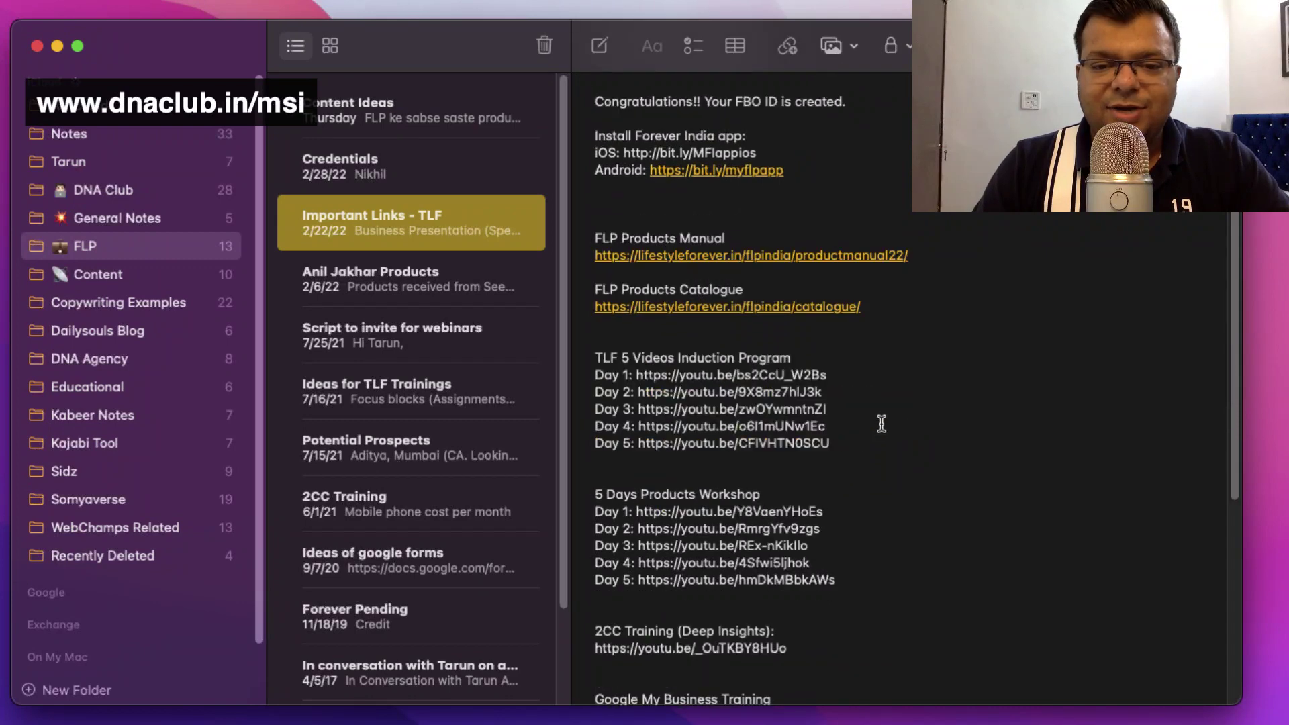
{"action": "scroll", "coordinate": [876, 416], "scroll_direction": "up", "scroll_amount": 8}
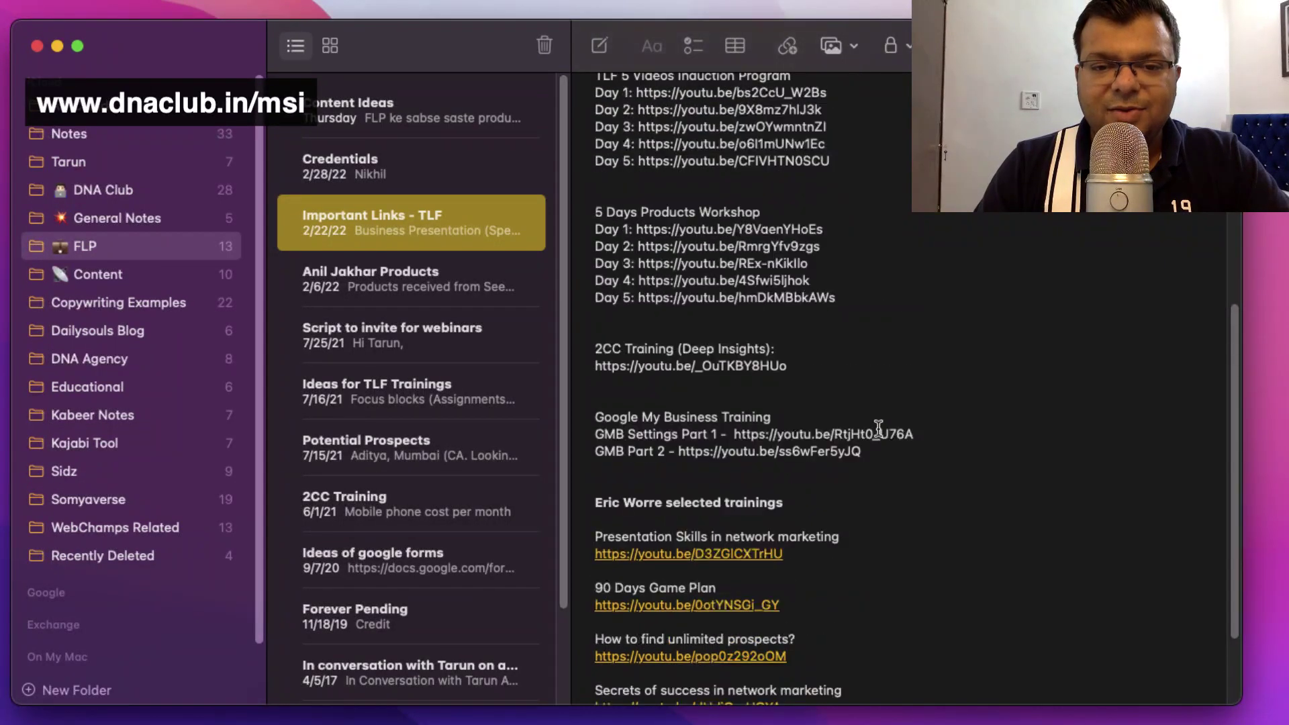
Select the TLF 5 Videos Induction Program heading together with its Day 1 to Day 5 video links
{"action": "left_click_drag", "start_coordinate": [831, 361], "coordinate": [594, 268]}
{"action": "left_click", "coordinate": [658, 281]}
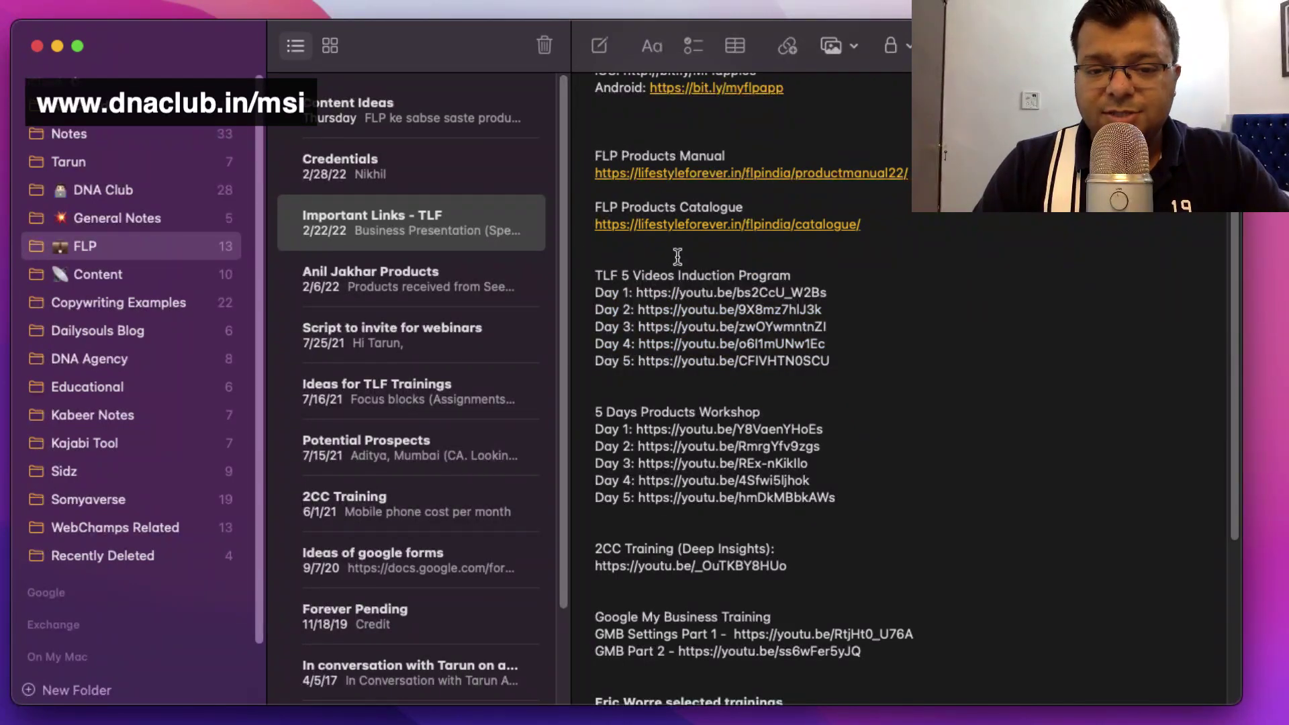
{"action": "left_click_drag", "start_coordinate": [594, 292], "coordinate": [614, 287]}
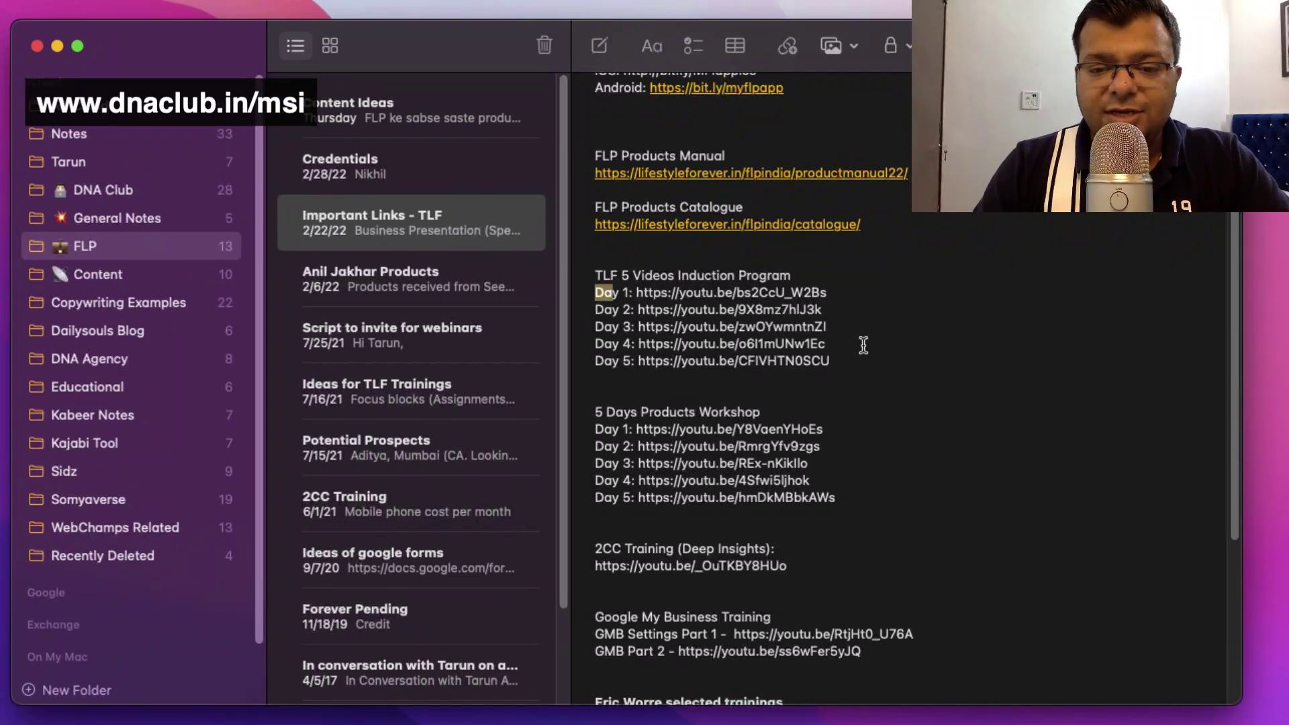
{"action": "left_click_drag", "start_coordinate": [838, 360], "coordinate": [590, 273]}
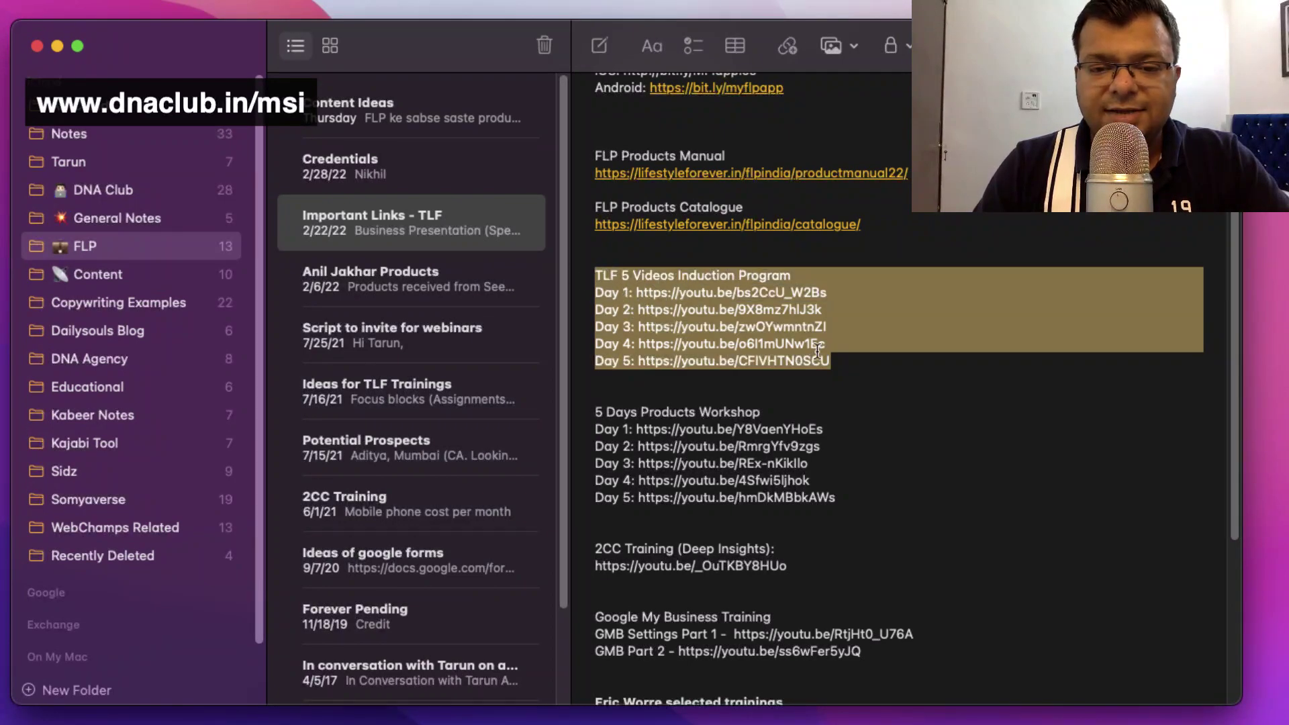
{"action": "left_click", "coordinate": [839, 376]}
{"action": "left_click_drag", "start_coordinate": [838, 368], "coordinate": [594, 273]}
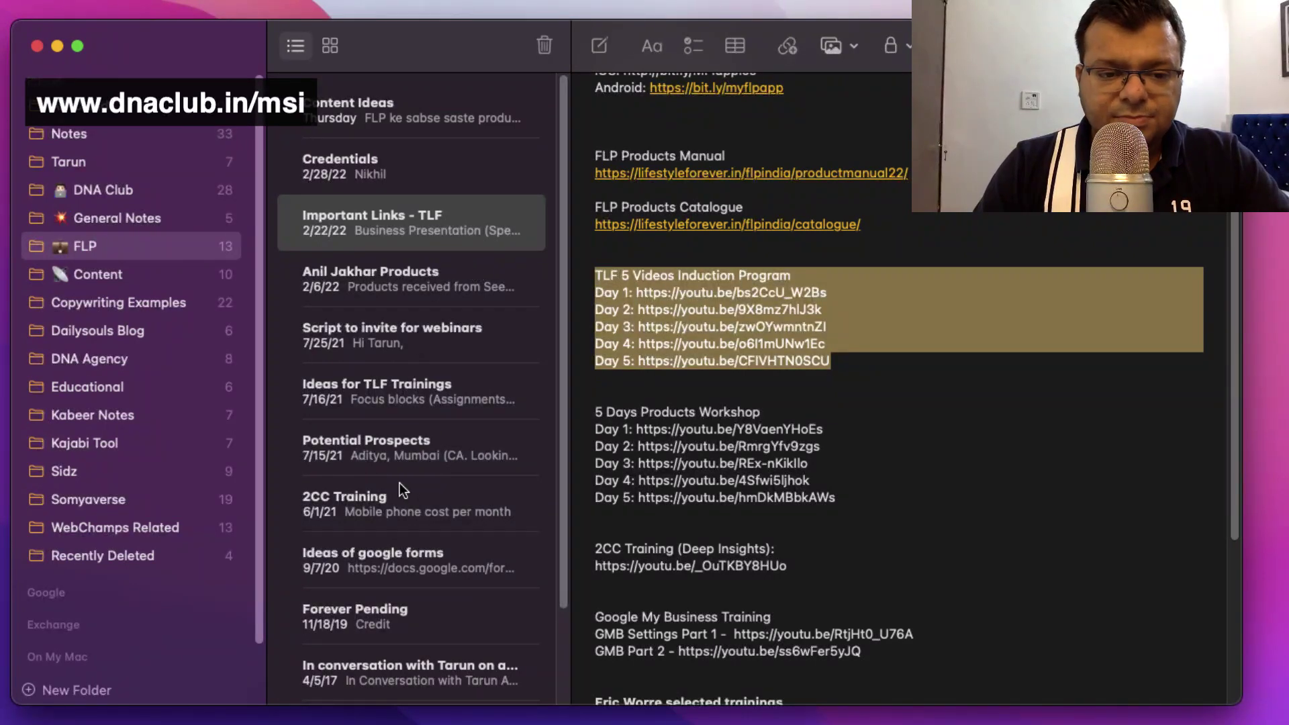
Look through the list of notes in the FLP folder
{"action": "scroll", "coordinate": [400, 482], "scroll_direction": "down", "scroll_amount": 3}
{"action": "scroll", "coordinate": [403, 483], "scroll_direction": "down", "scroll_amount": 1}
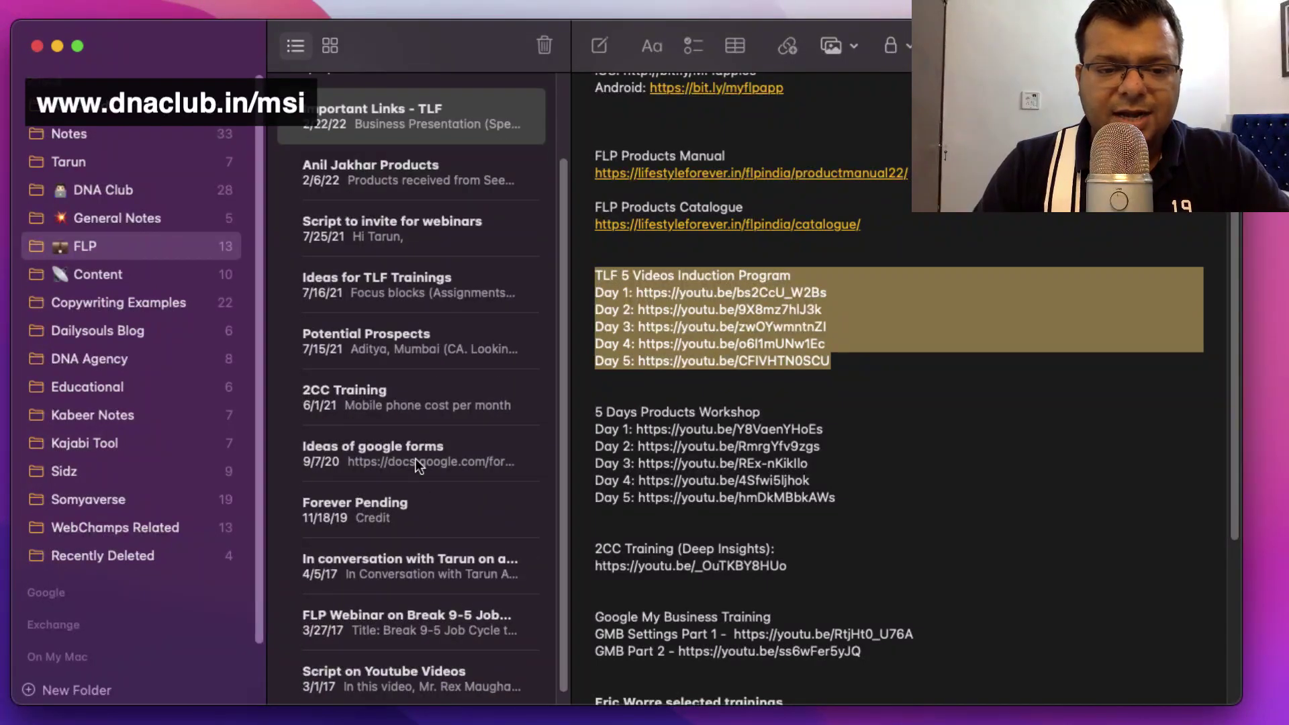
{"action": "scroll", "coordinate": [418, 466], "scroll_direction": "down", "scroll_amount": 1}
{"action": "scroll", "coordinate": [407, 497], "scroll_direction": "up", "scroll_amount": 4}
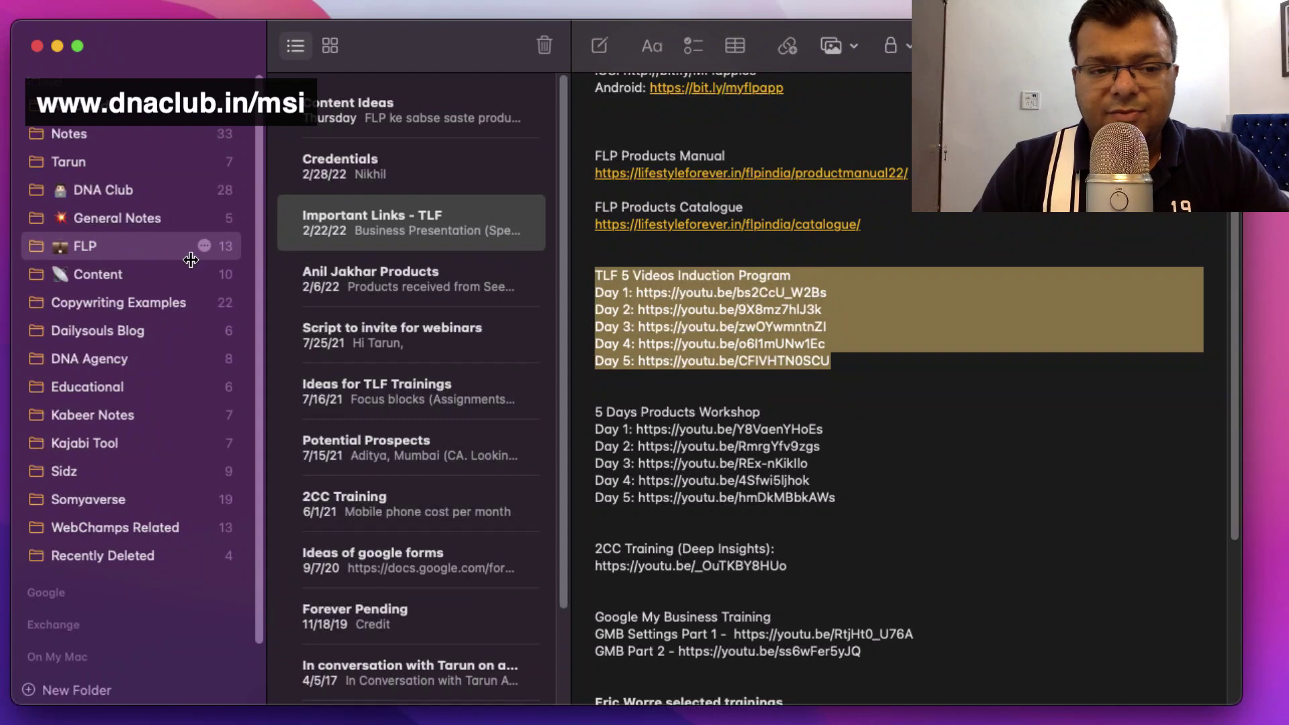
Examine the "1 Minute video Ideas" checklist in the Content folder, including its completed items, and open the "Interesting content compilation" note
{"action": "left_click", "coordinate": [132, 275]}
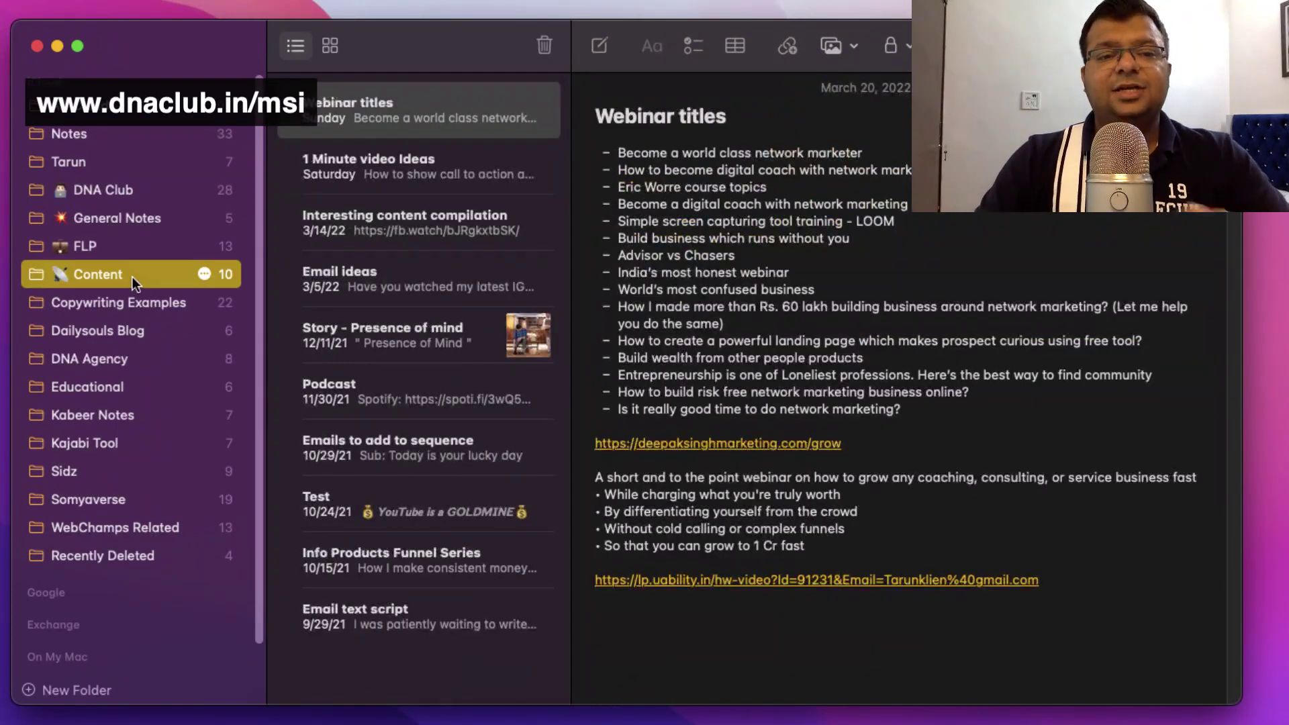
{"action": "left_click", "coordinate": [396, 180]}
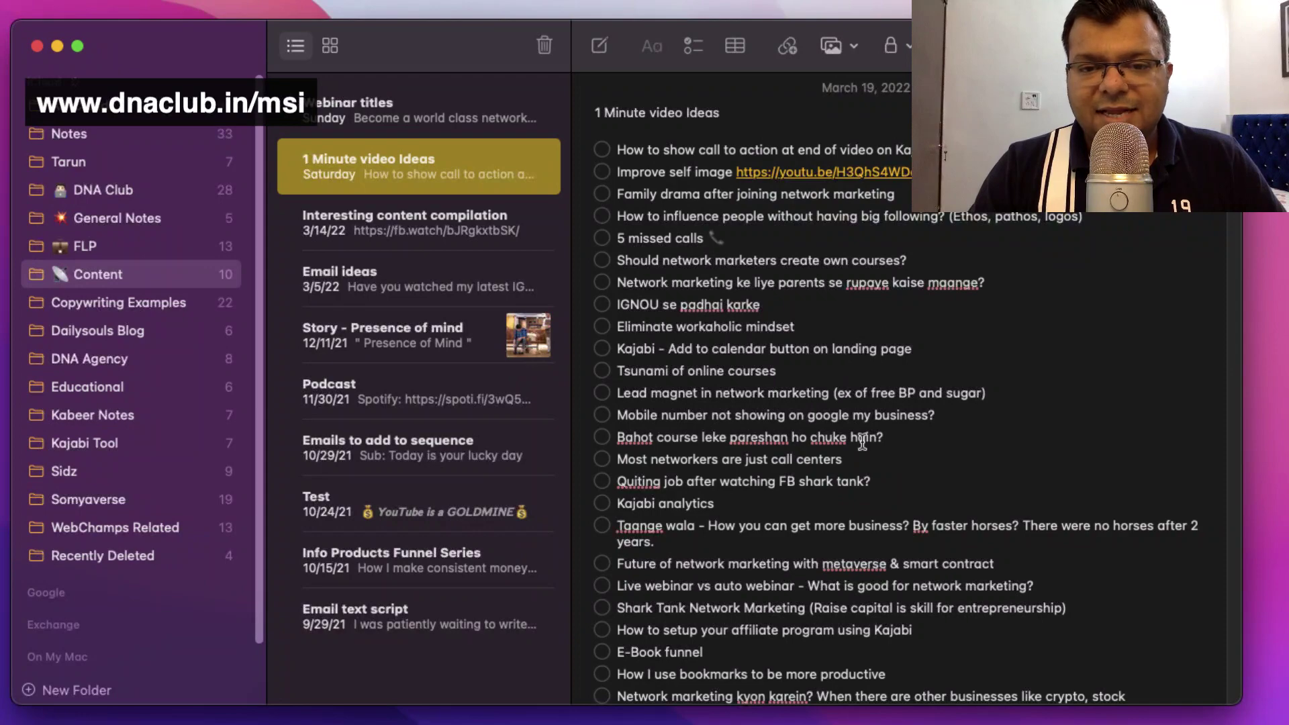
{"action": "scroll", "coordinate": [863, 446], "scroll_direction": "down", "scroll_amount": 3}
{"action": "scroll", "coordinate": [863, 445], "scroll_direction": "up", "scroll_amount": 3}
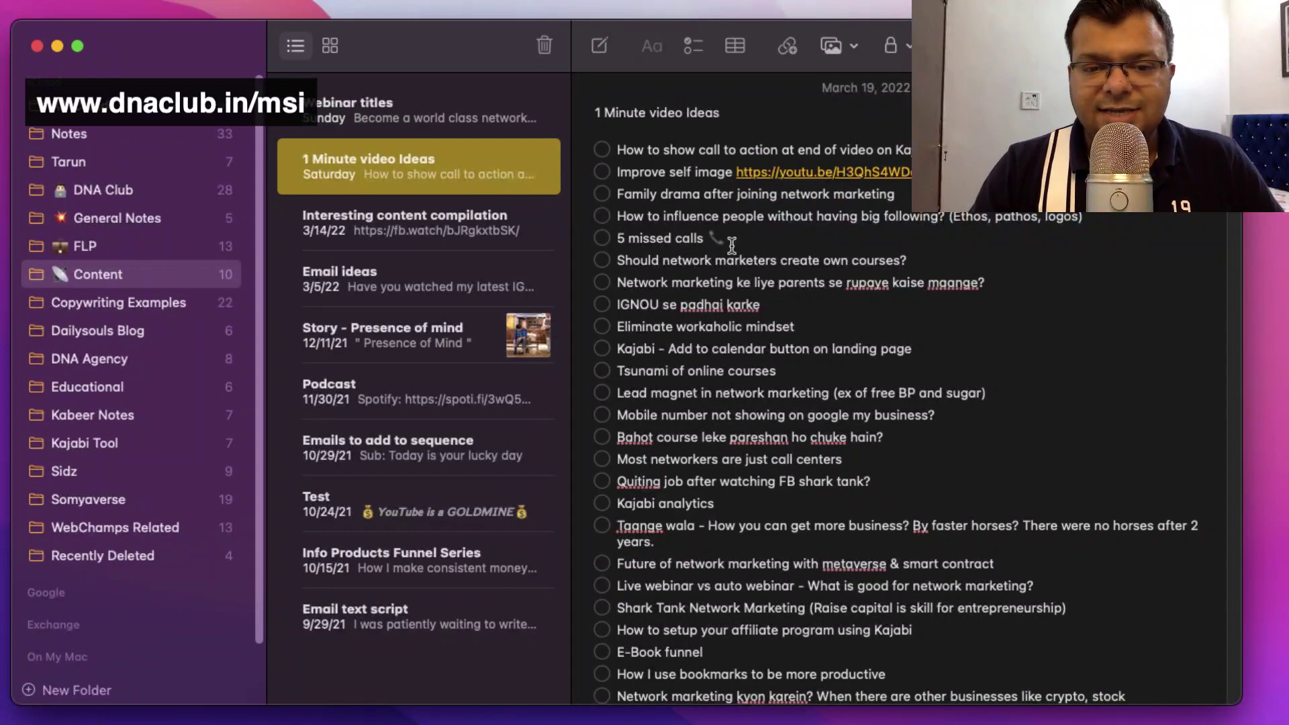
{"action": "scroll", "coordinate": [741, 496], "scroll_direction": "down", "scroll_amount": 10}
{"action": "scroll", "coordinate": [741, 497], "scroll_direction": "down", "scroll_amount": 10}
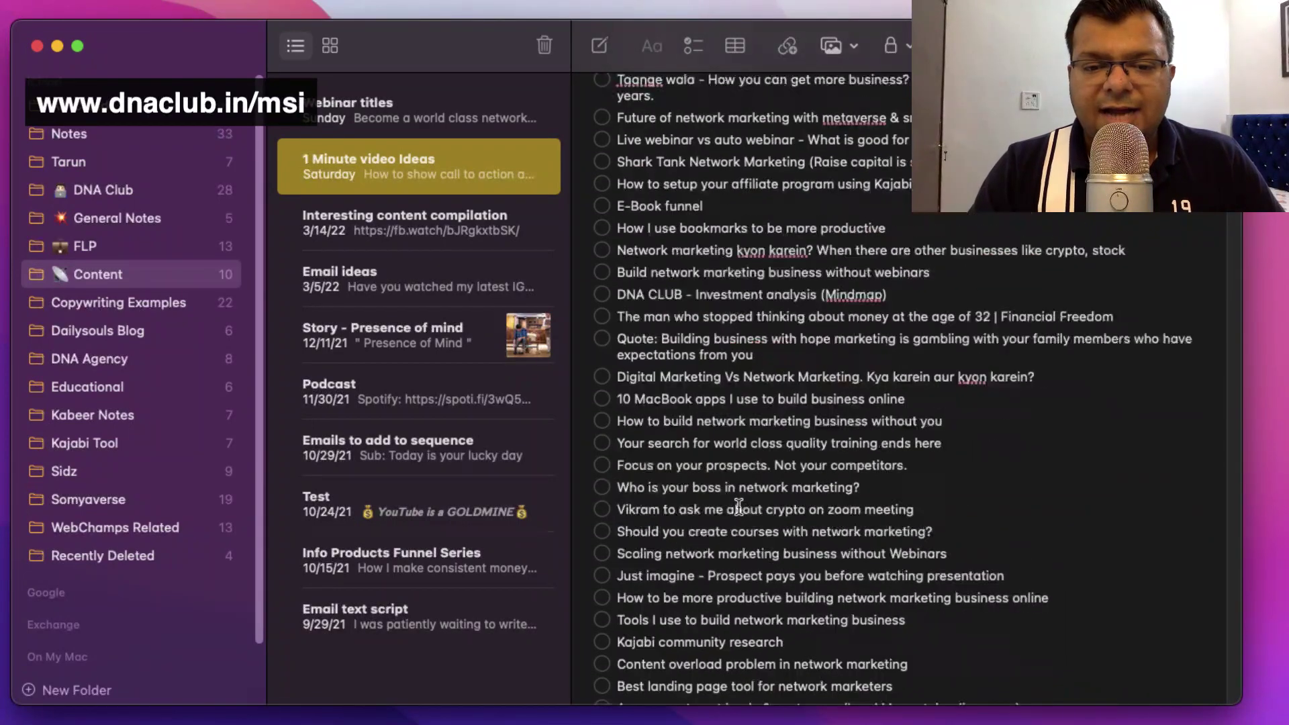
{"action": "scroll", "coordinate": [738, 509], "scroll_direction": "down", "scroll_amount": 10}
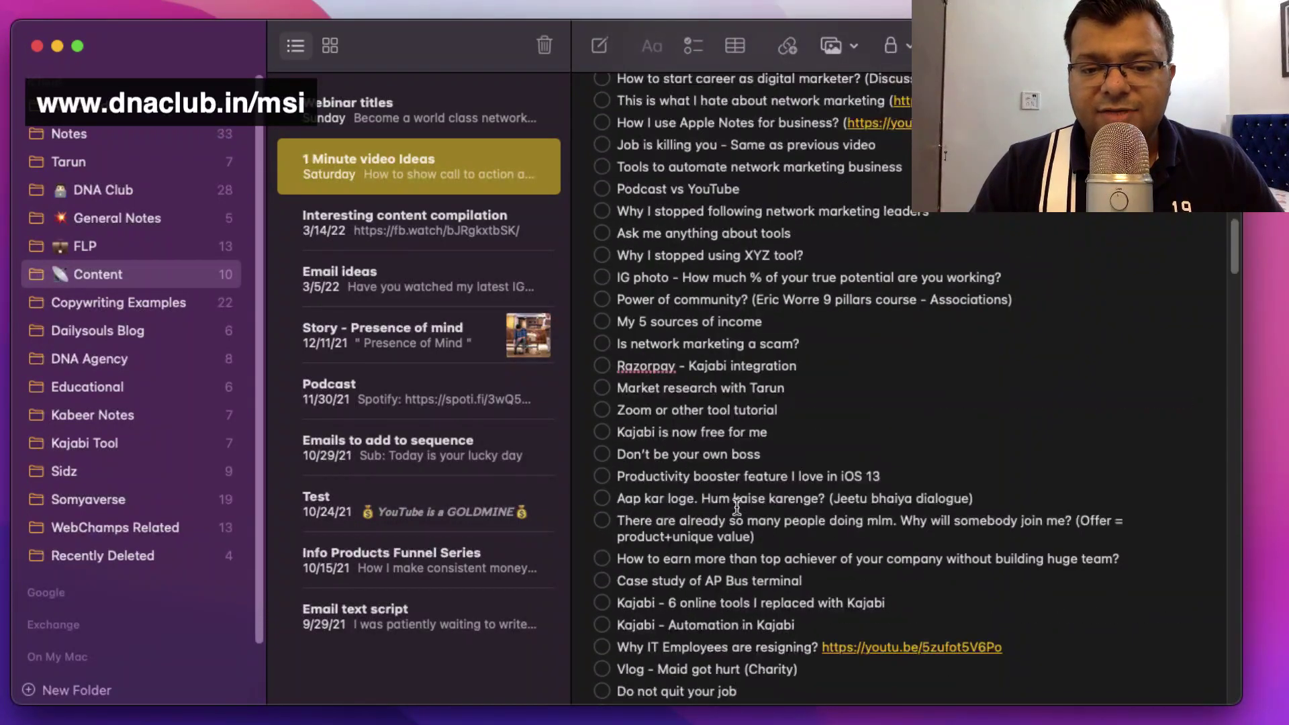
{"action": "scroll", "coordinate": [609, 354], "scroll_direction": "down", "scroll_amount": 10}
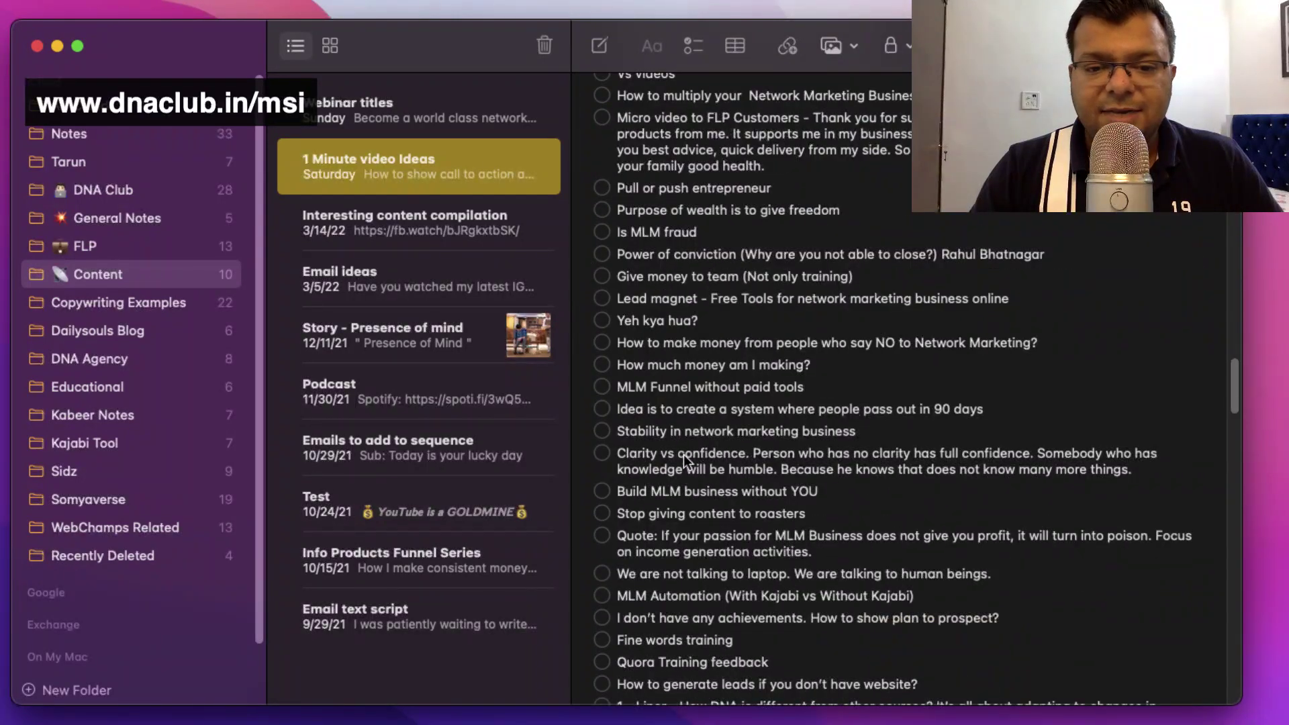
{"action": "scroll", "coordinate": [703, 466], "scroll_direction": "down", "scroll_amount": 10}
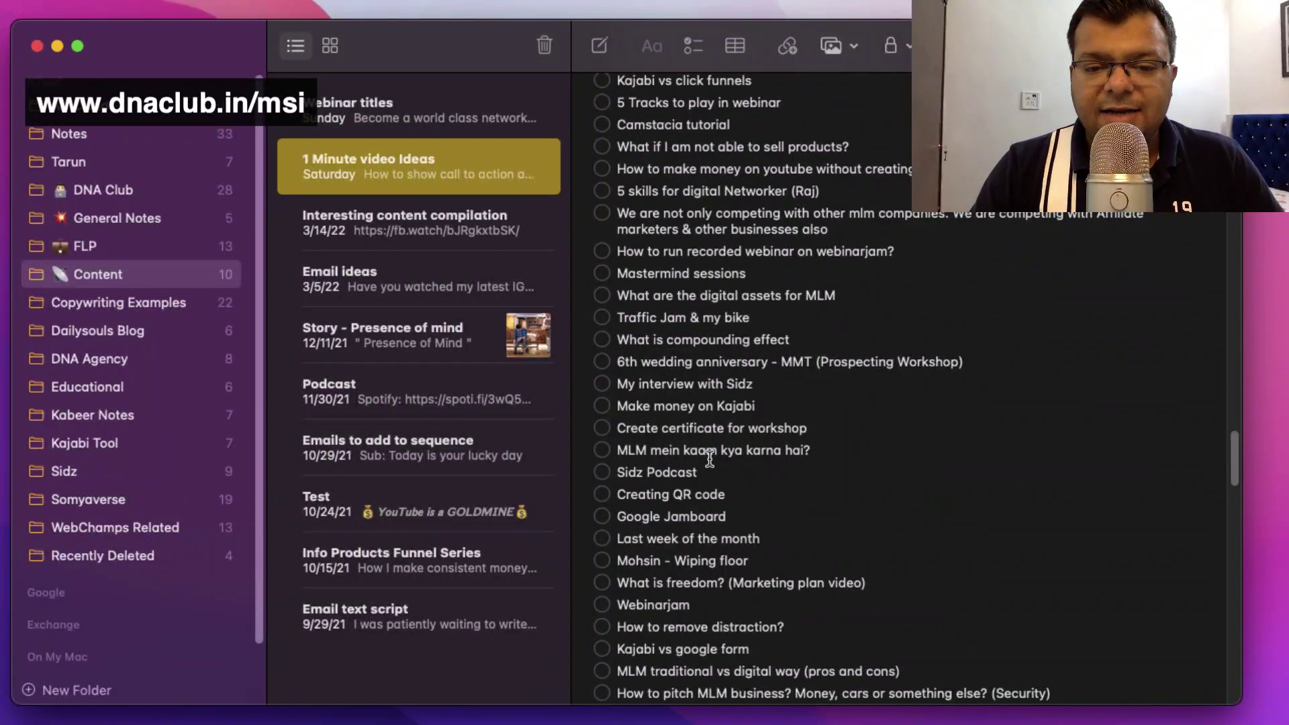
{"action": "scroll", "coordinate": [707, 461], "scroll_direction": "down", "scroll_amount": 15}
{"action": "scroll", "coordinate": [710, 460], "scroll_direction": "down", "scroll_amount": 5}
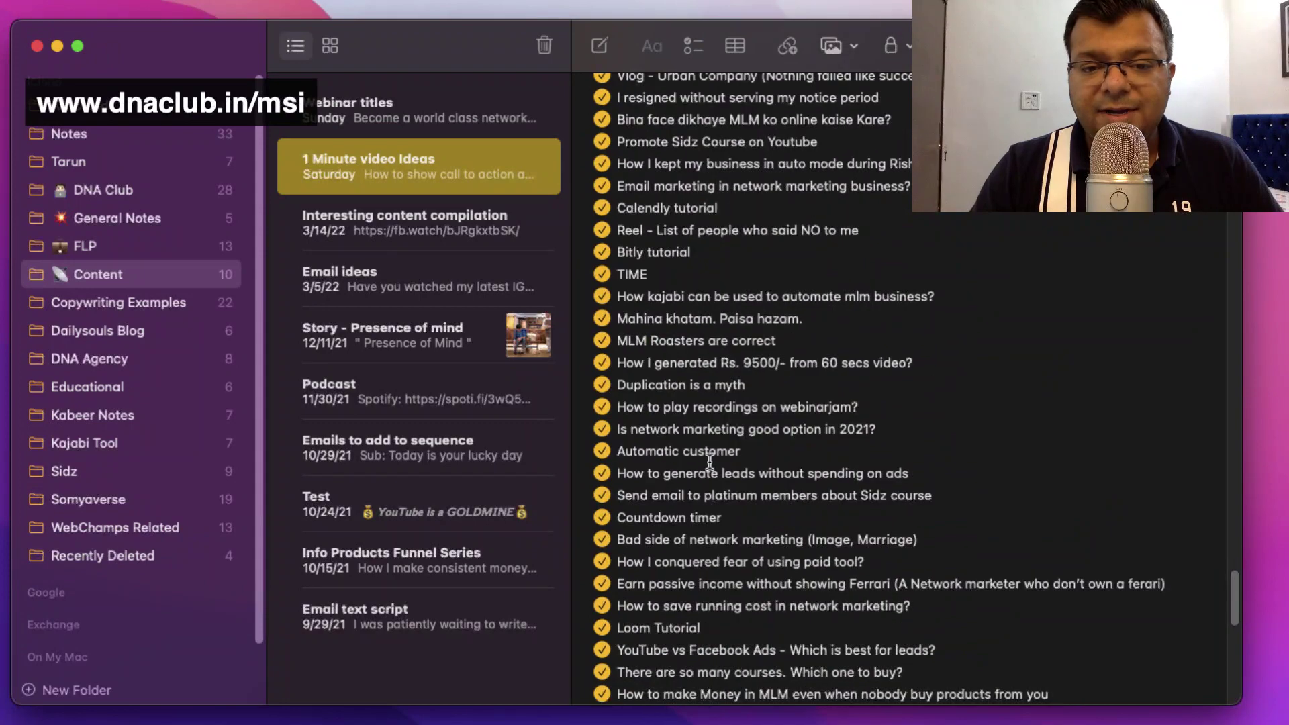
{"action": "scroll", "coordinate": [698, 540], "scroll_direction": "down", "scroll_amount": 5}
{"action": "scroll", "coordinate": [716, 517], "scroll_direction": "up", "scroll_amount": 20}
{"action": "scroll", "coordinate": [716, 518], "scroll_direction": "up", "scroll_amount": 20}
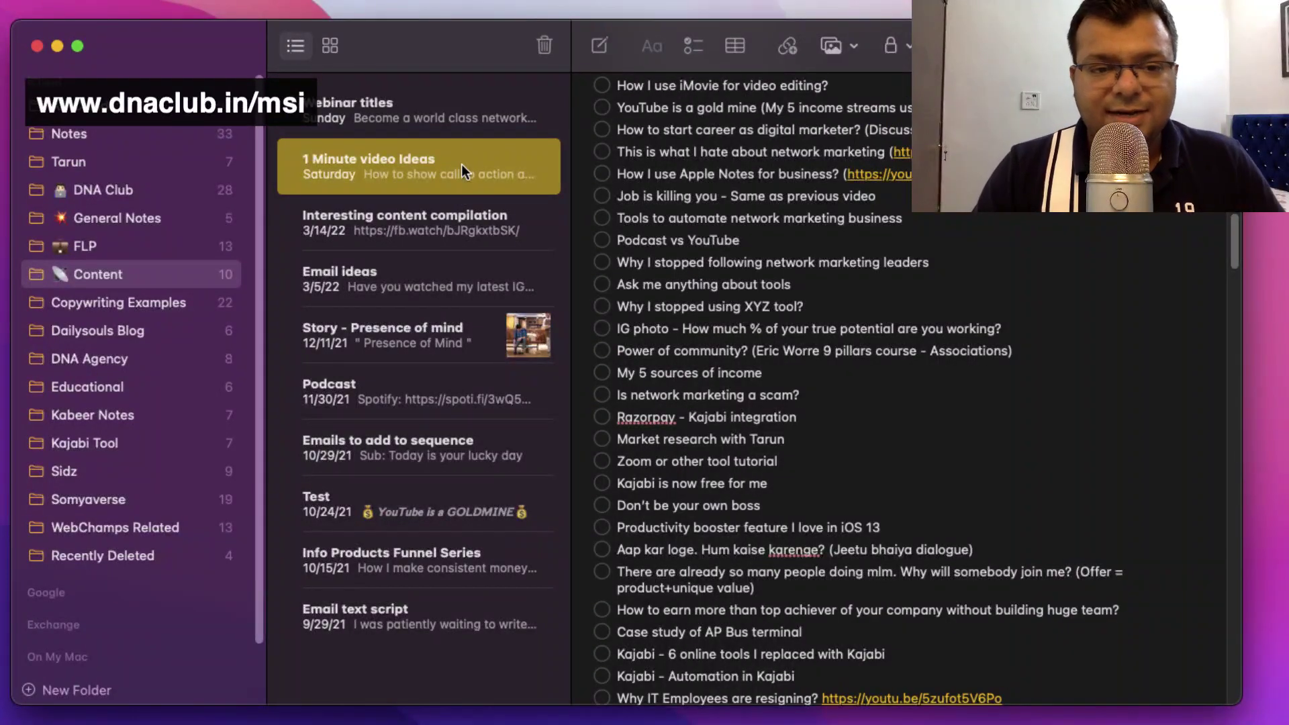
{"action": "left_click", "coordinate": [422, 228]}
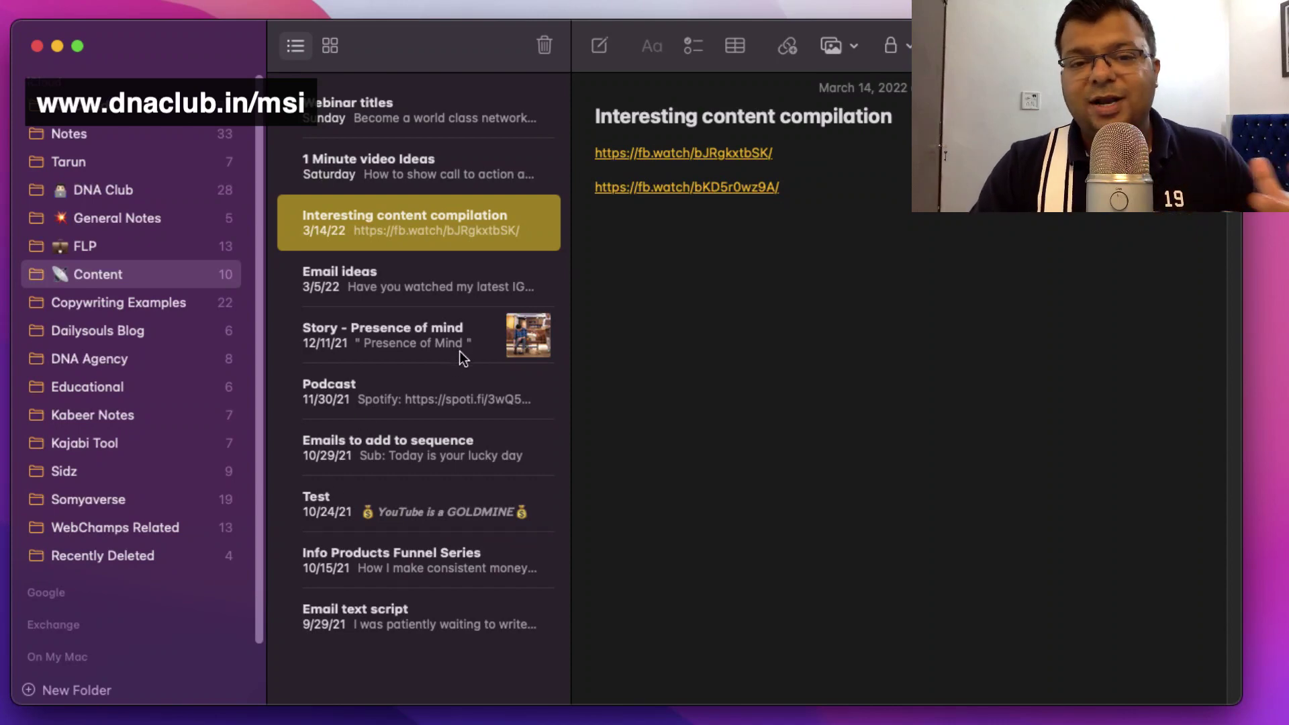
Open the Ads note in the Copywriting Examples folder and look through its saved ad screenshots and links
{"action": "left_click", "coordinate": [148, 307]}
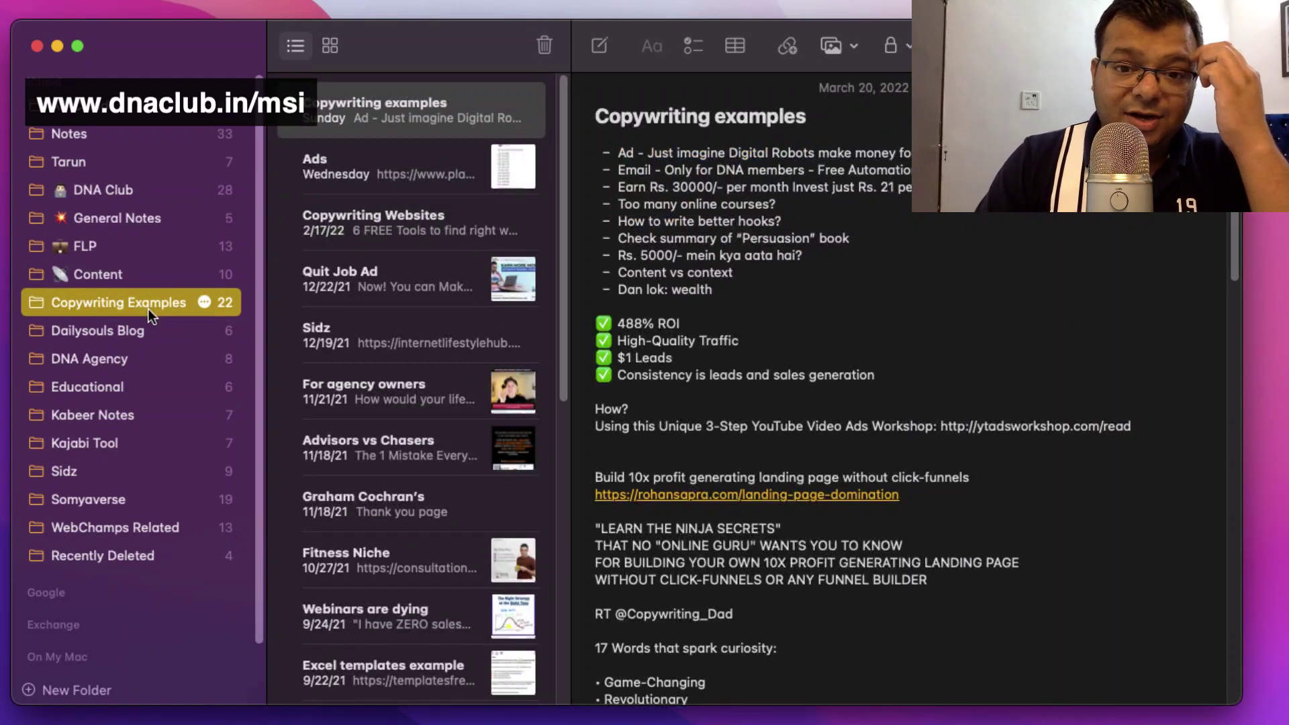
{"action": "left_click", "coordinate": [384, 180]}
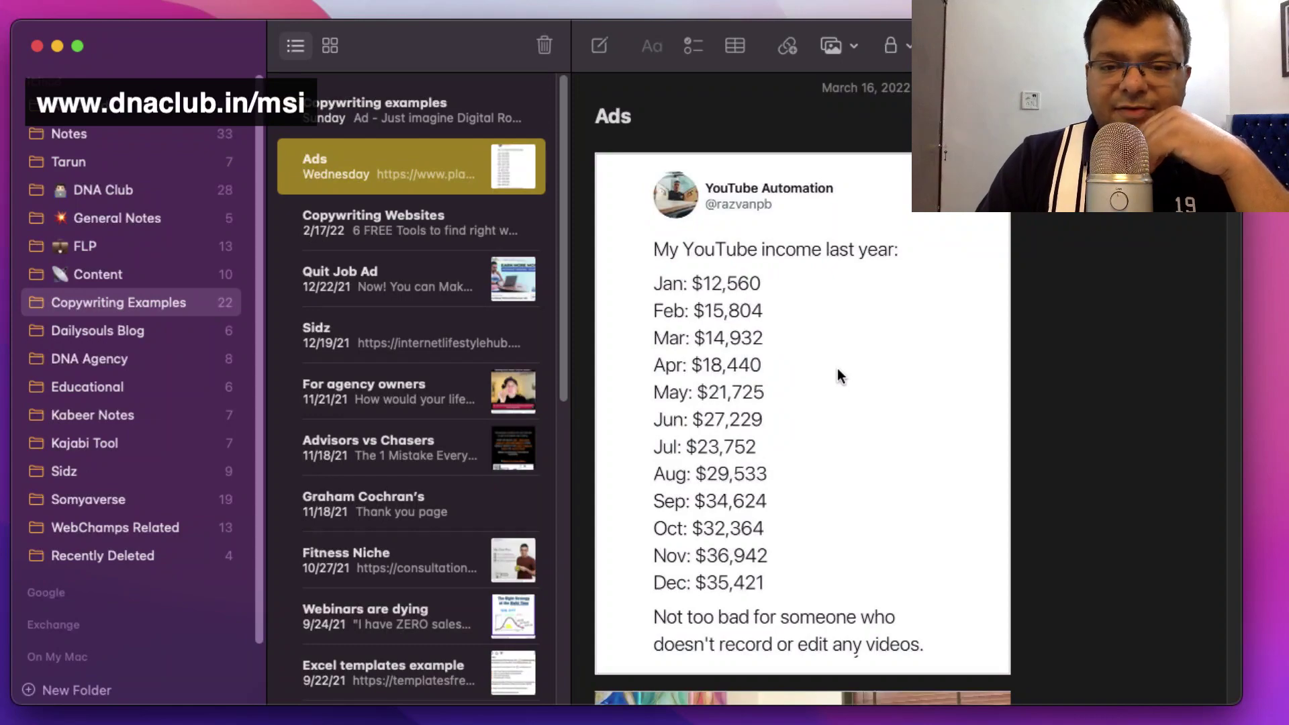
{"action": "scroll", "coordinate": [836, 369], "scroll_direction": "down", "scroll_amount": 5}
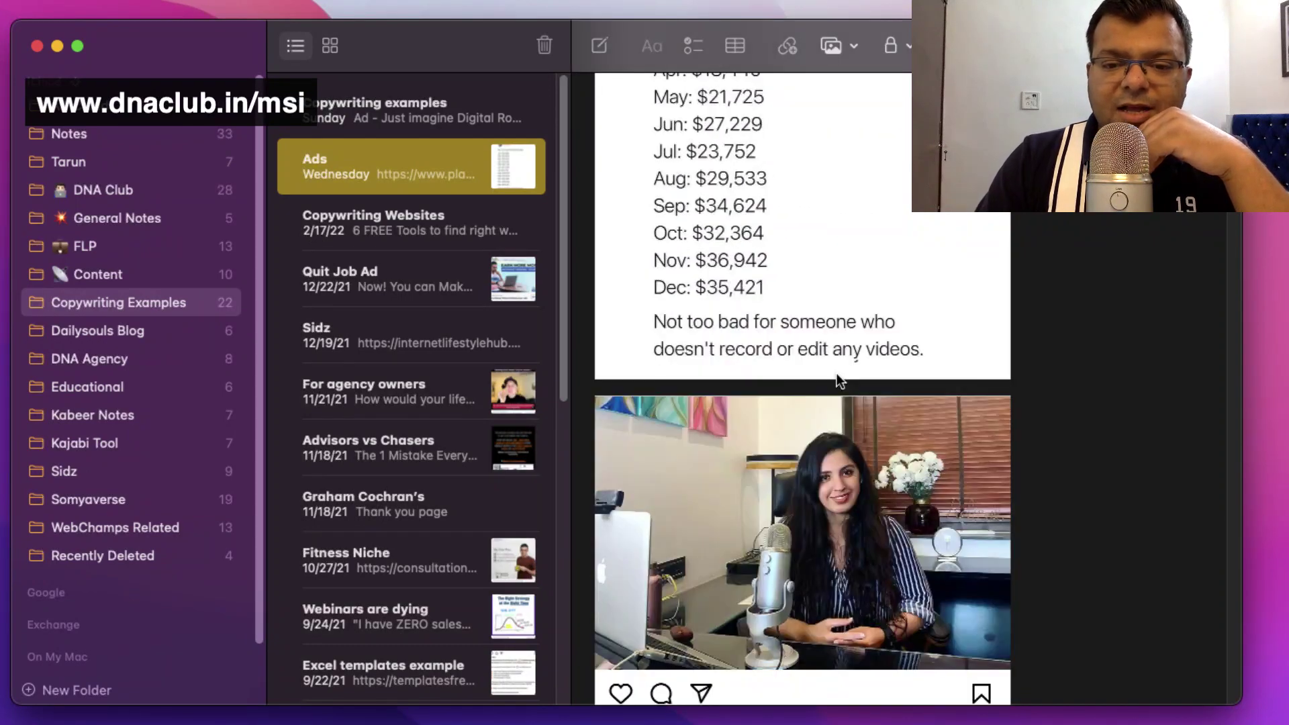
{"action": "scroll", "coordinate": [836, 373], "scroll_direction": "down", "scroll_amount": 10}
{"action": "scroll", "coordinate": [835, 380], "scroll_direction": "down", "scroll_amount": 12}
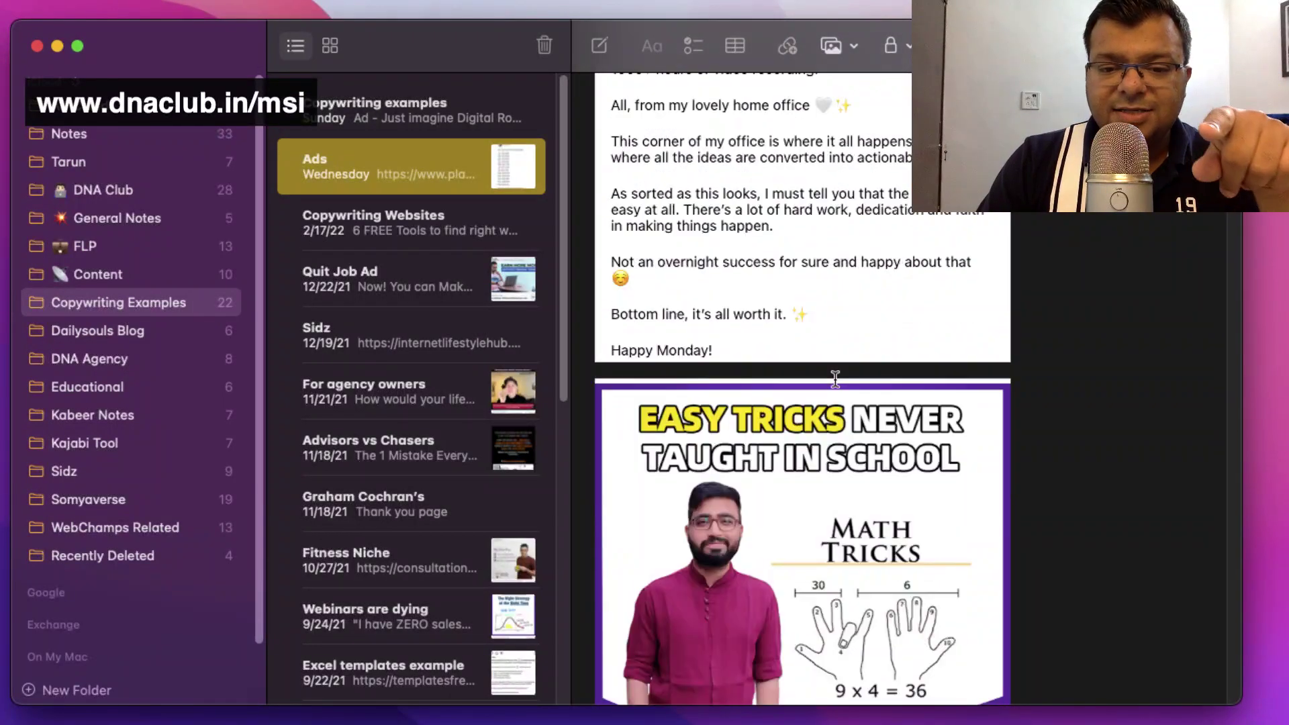
{"action": "scroll", "coordinate": [834, 380], "scroll_direction": "down", "scroll_amount": 6}
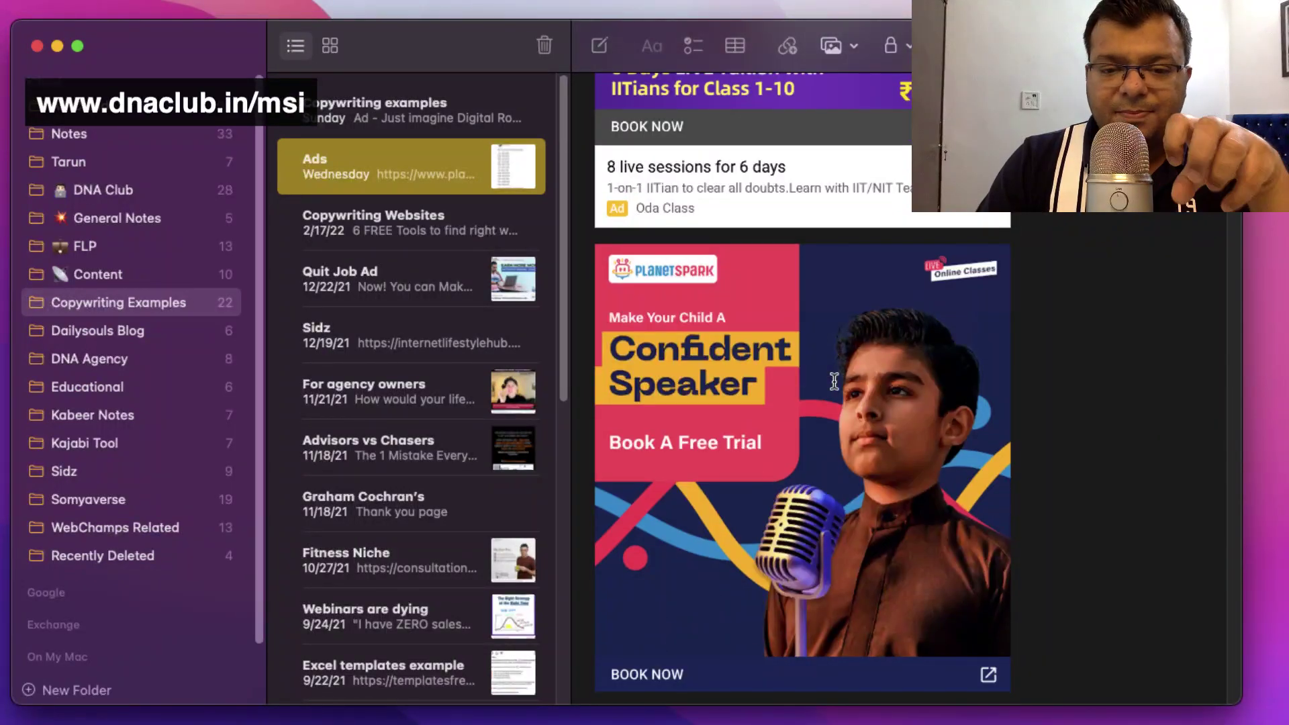
{"action": "scroll", "coordinate": [832, 377], "scroll_direction": "down", "scroll_amount": 5}
{"action": "scroll", "coordinate": [832, 381], "scroll_direction": "down", "scroll_amount": 3}
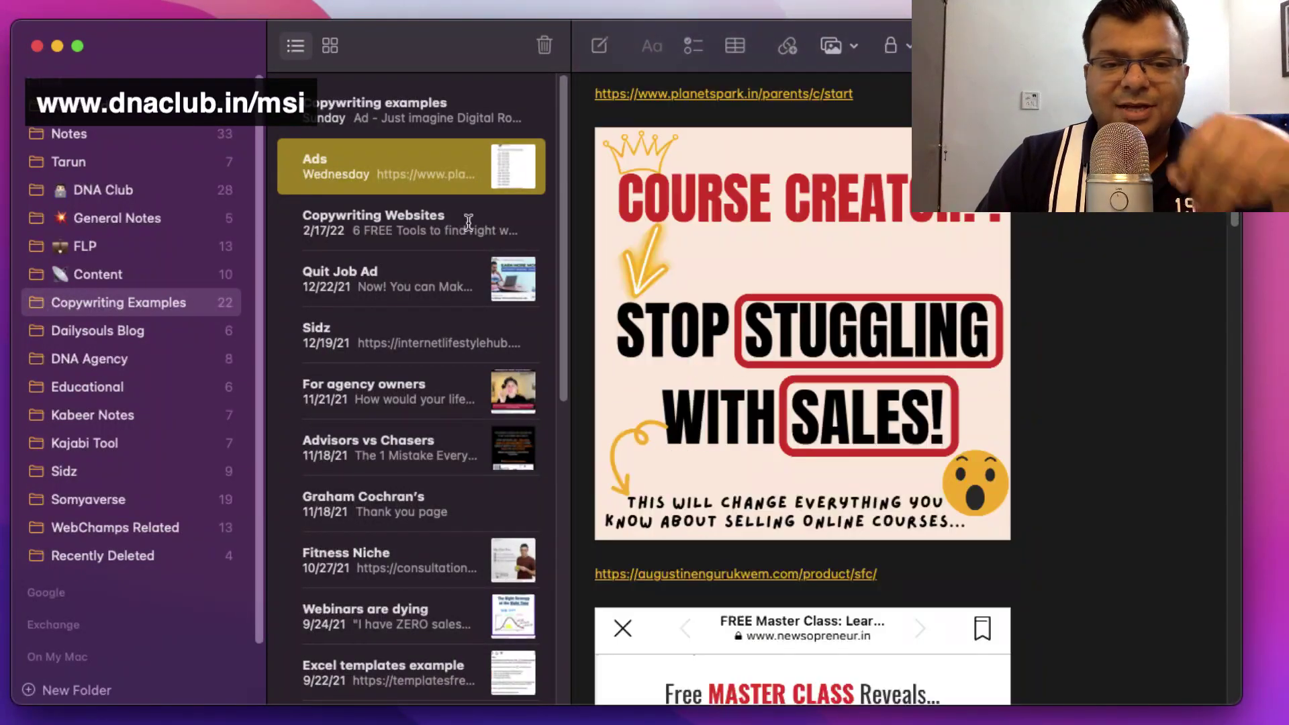
View the Copywriting Websites and Quit Job Ad notes, and return to the beginning of the Ads note
{"action": "left_click", "coordinate": [422, 235]}
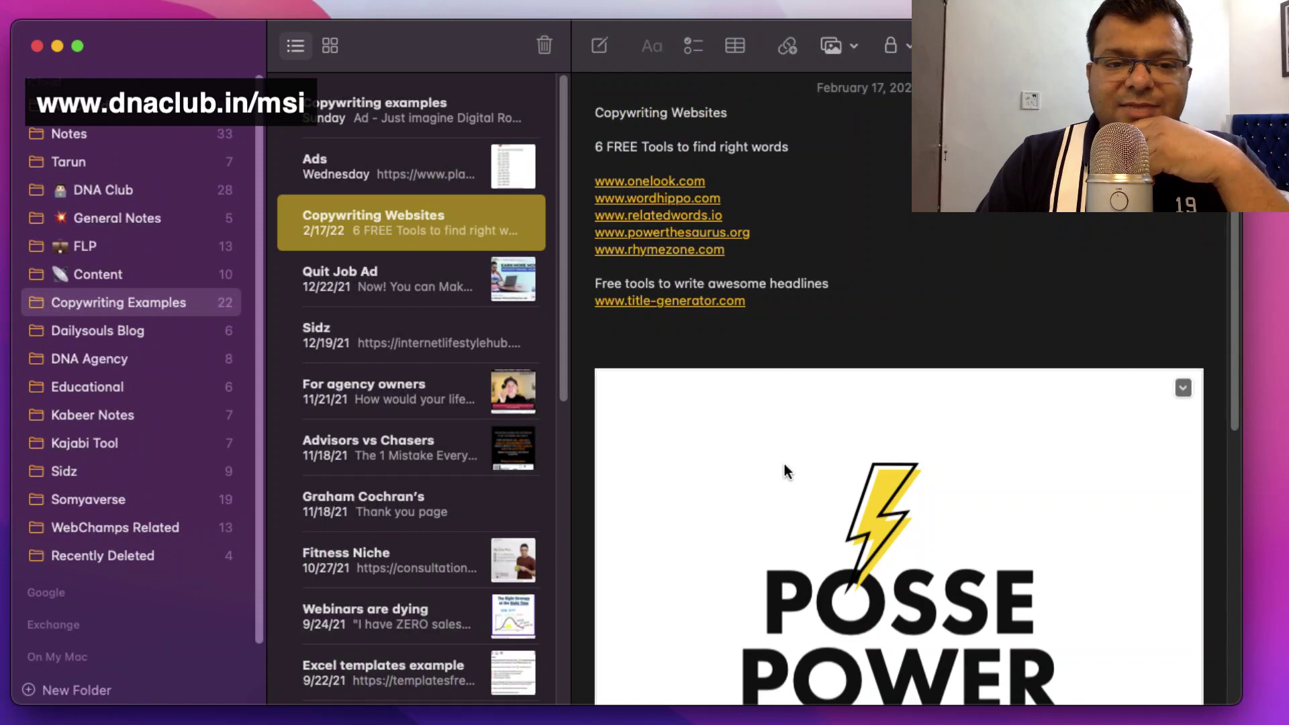
{"action": "left_click", "coordinate": [411, 288]}
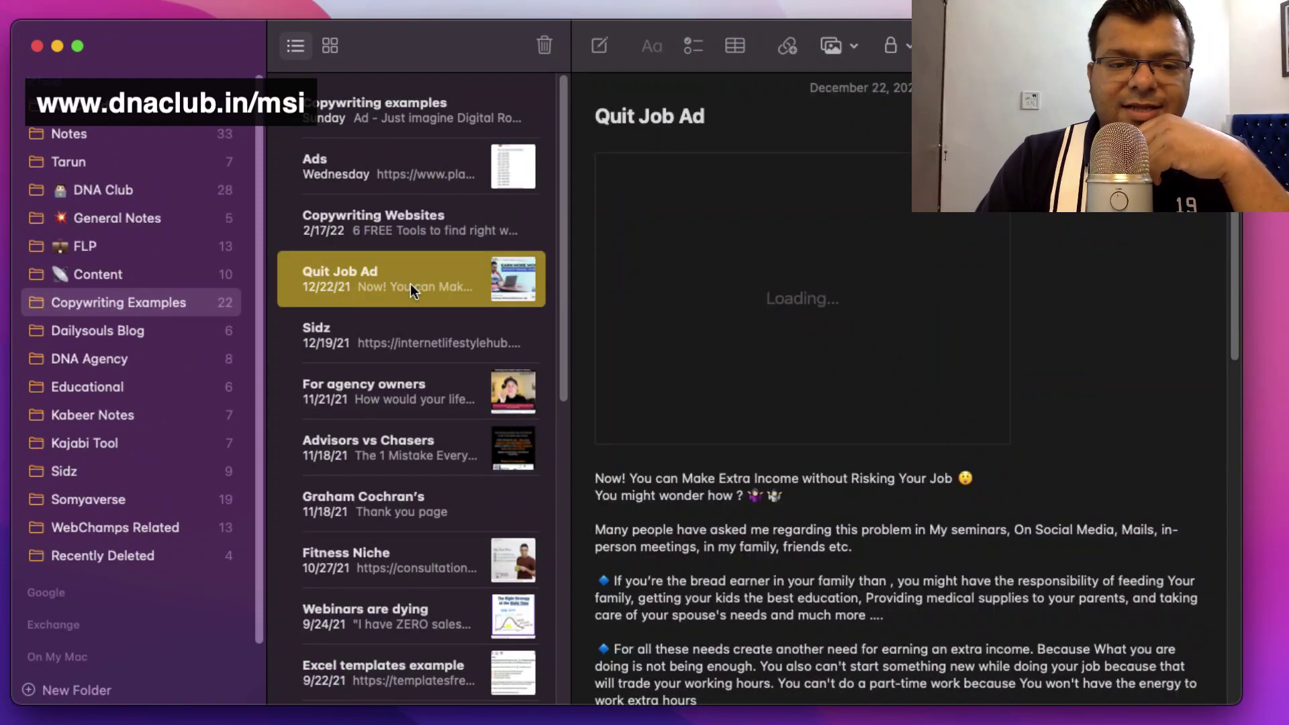
{"action": "left_click", "coordinate": [384, 177]}
{"action": "scroll", "coordinate": [819, 517], "scroll_direction": "up", "scroll_amount": 15}
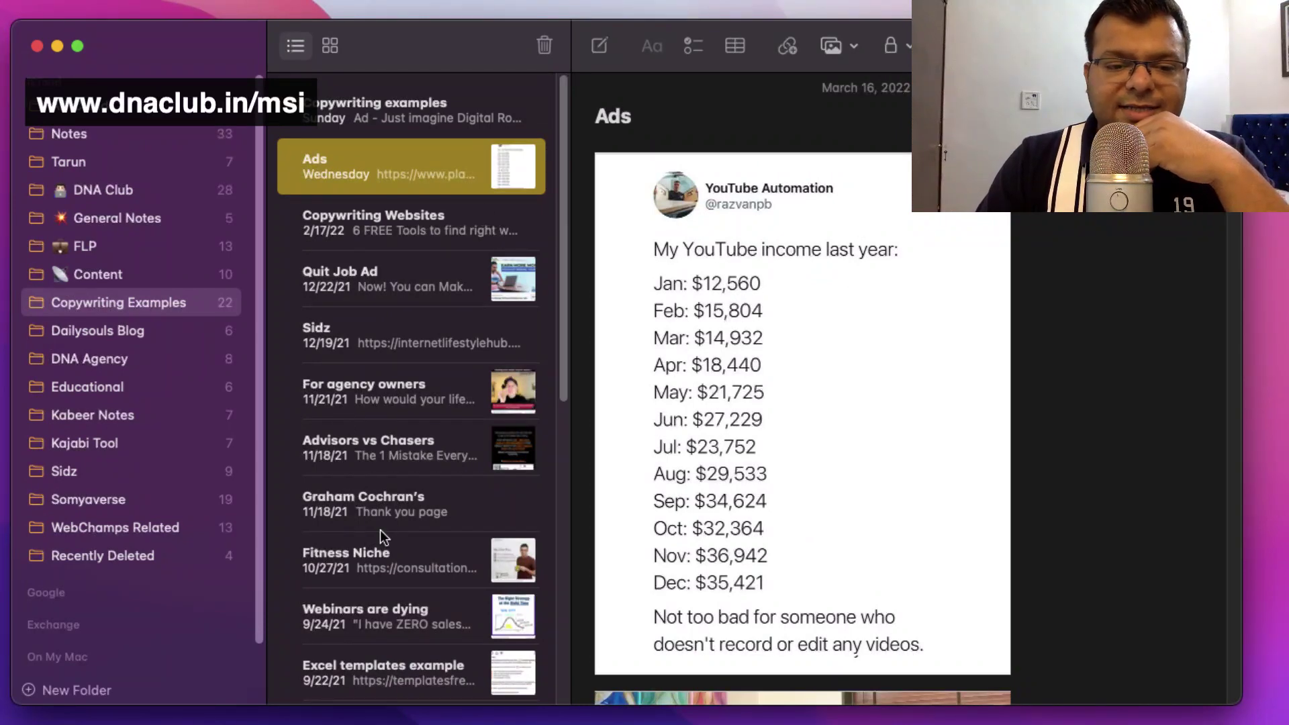
Browse the older Copywriting Examples notes, open the "Free e-Book funnel" note, and look through the "Webinar opt in" note's post and process screenshots
{"action": "scroll", "coordinate": [416, 564], "scroll_direction": "down", "scroll_amount": 10}
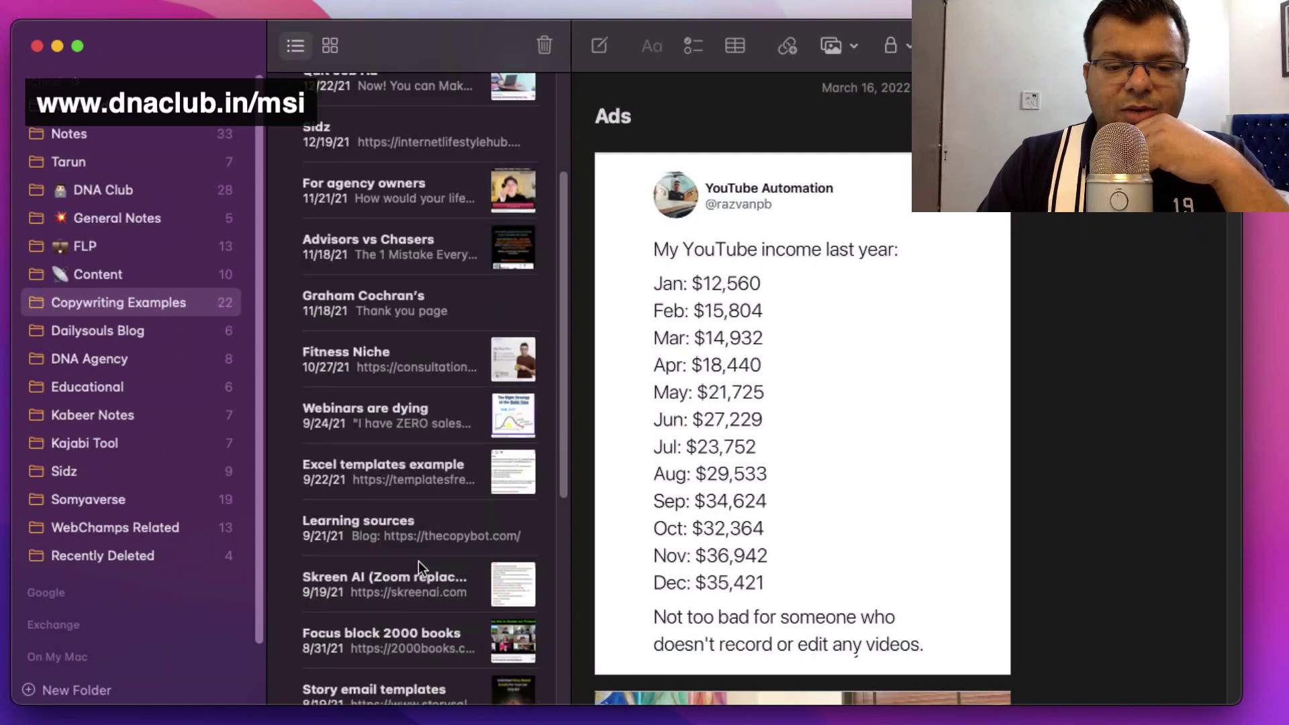
{"action": "scroll", "coordinate": [418, 568], "scroll_direction": "down", "scroll_amount": 4}
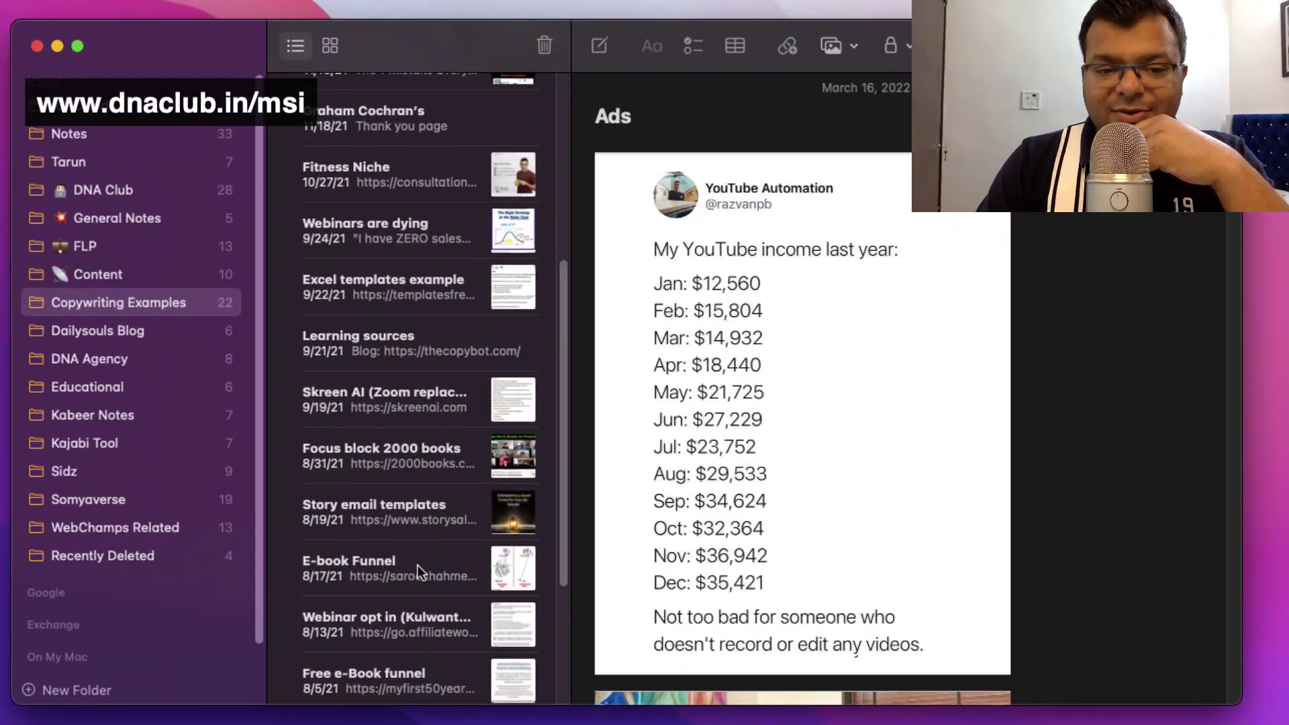
{"action": "scroll", "coordinate": [418, 574], "scroll_direction": "down", "scroll_amount": 3}
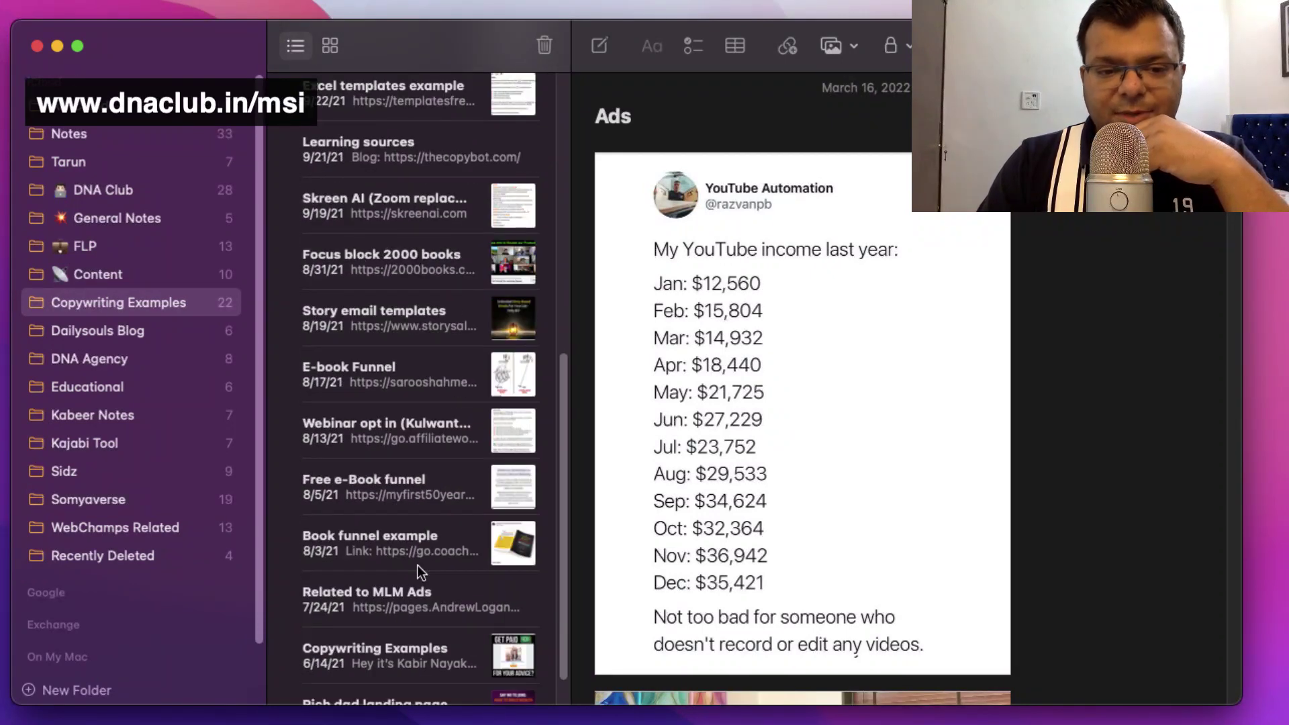
{"action": "left_click", "coordinate": [423, 502]}
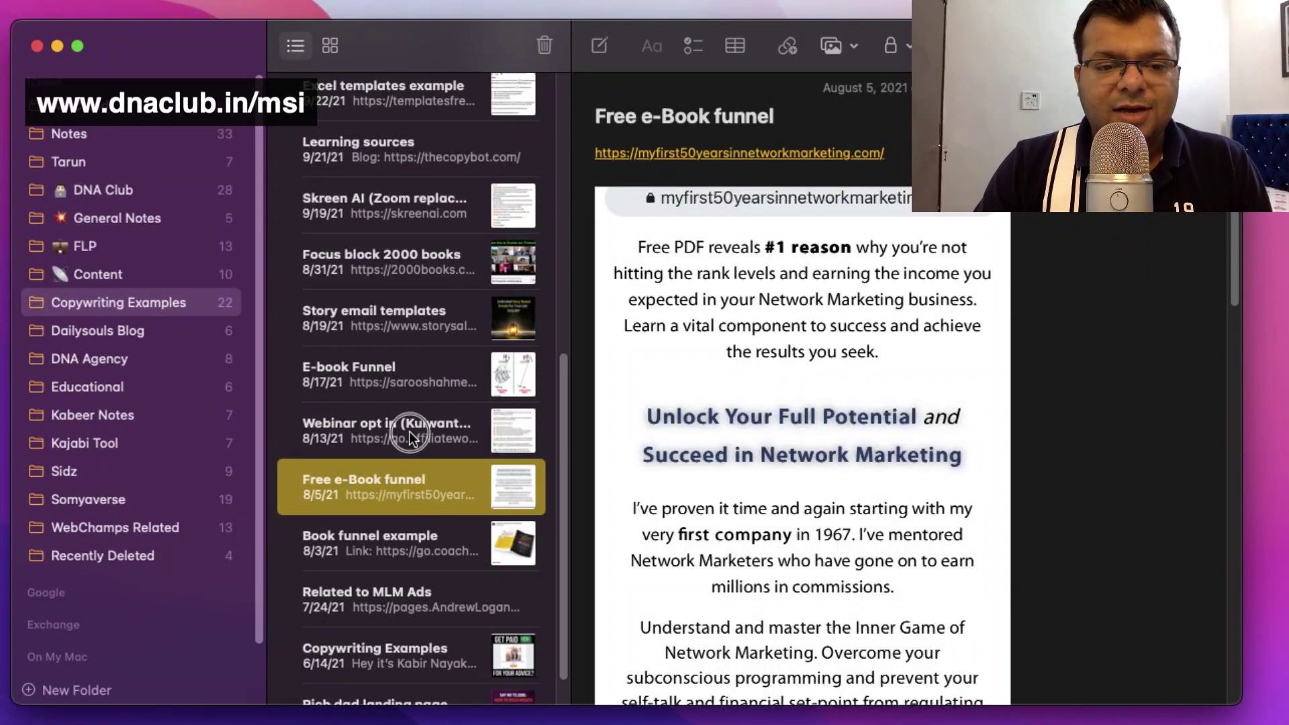
{"action": "left_click", "coordinate": [409, 432]}
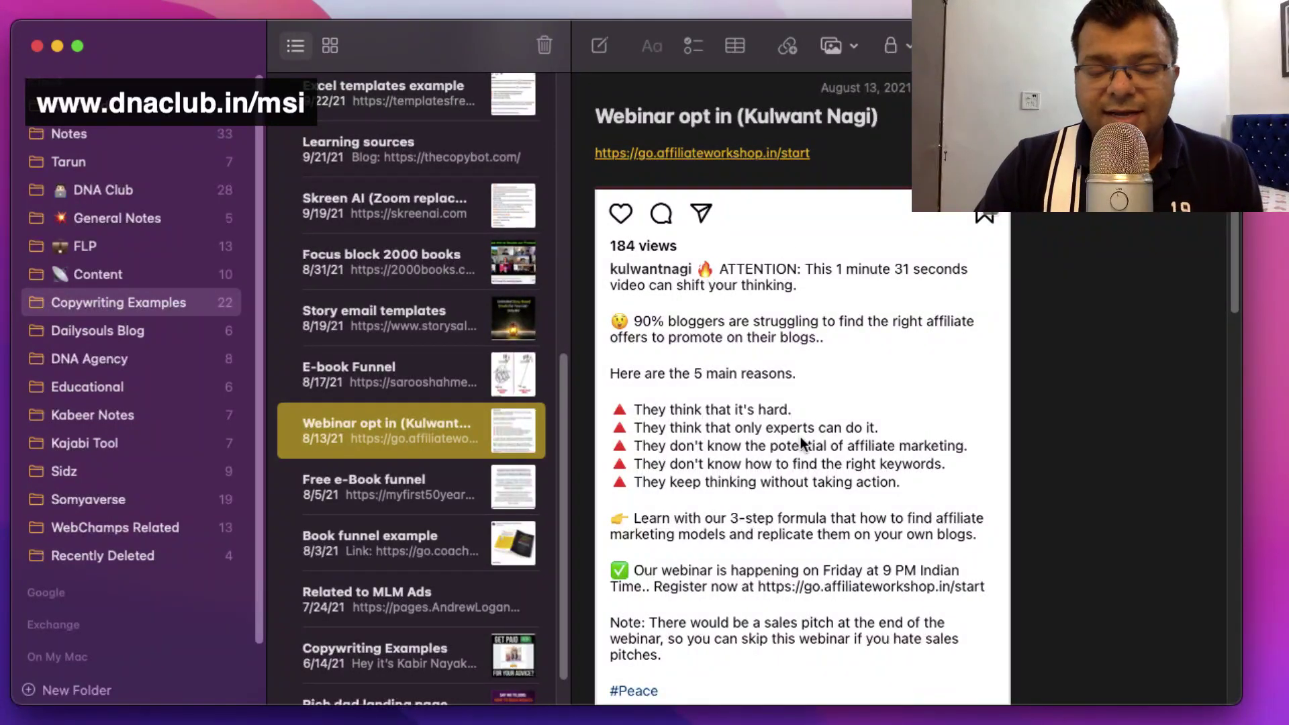
{"action": "scroll", "coordinate": [825, 464], "scroll_direction": "down", "scroll_amount": 2}
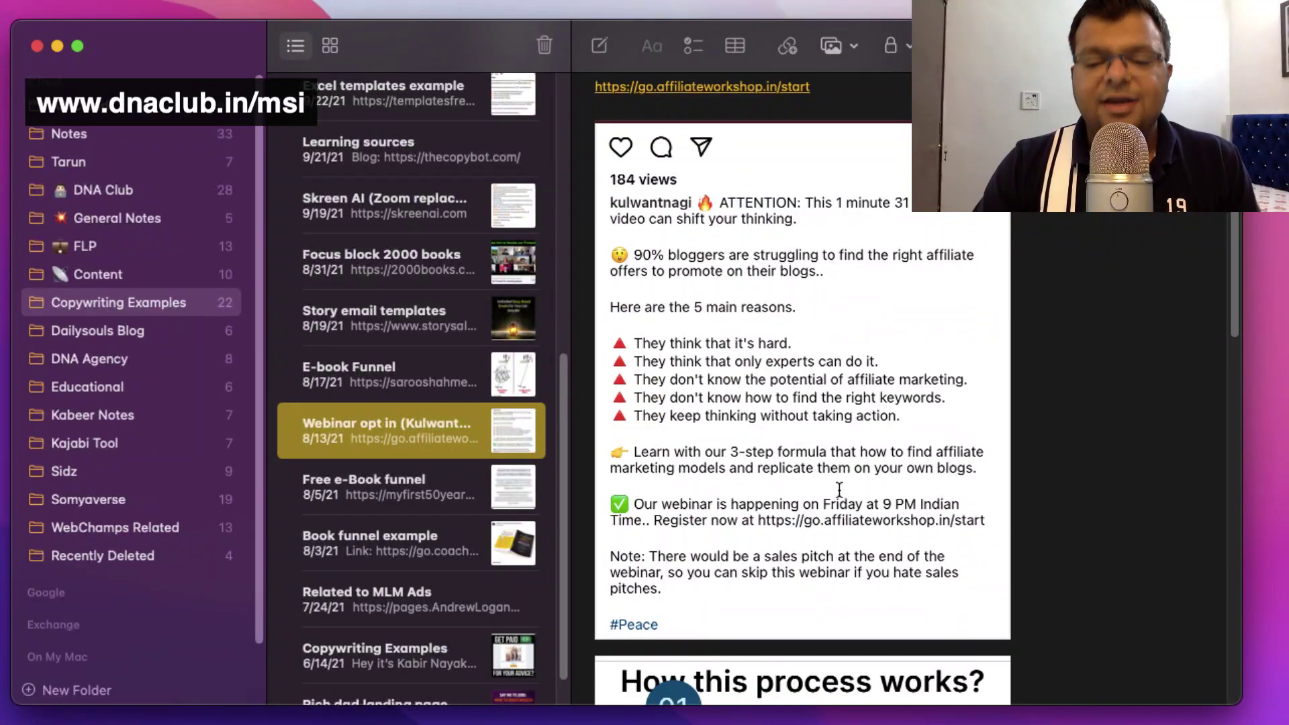
{"action": "scroll", "coordinate": [837, 489], "scroll_direction": "down", "scroll_amount": 10}
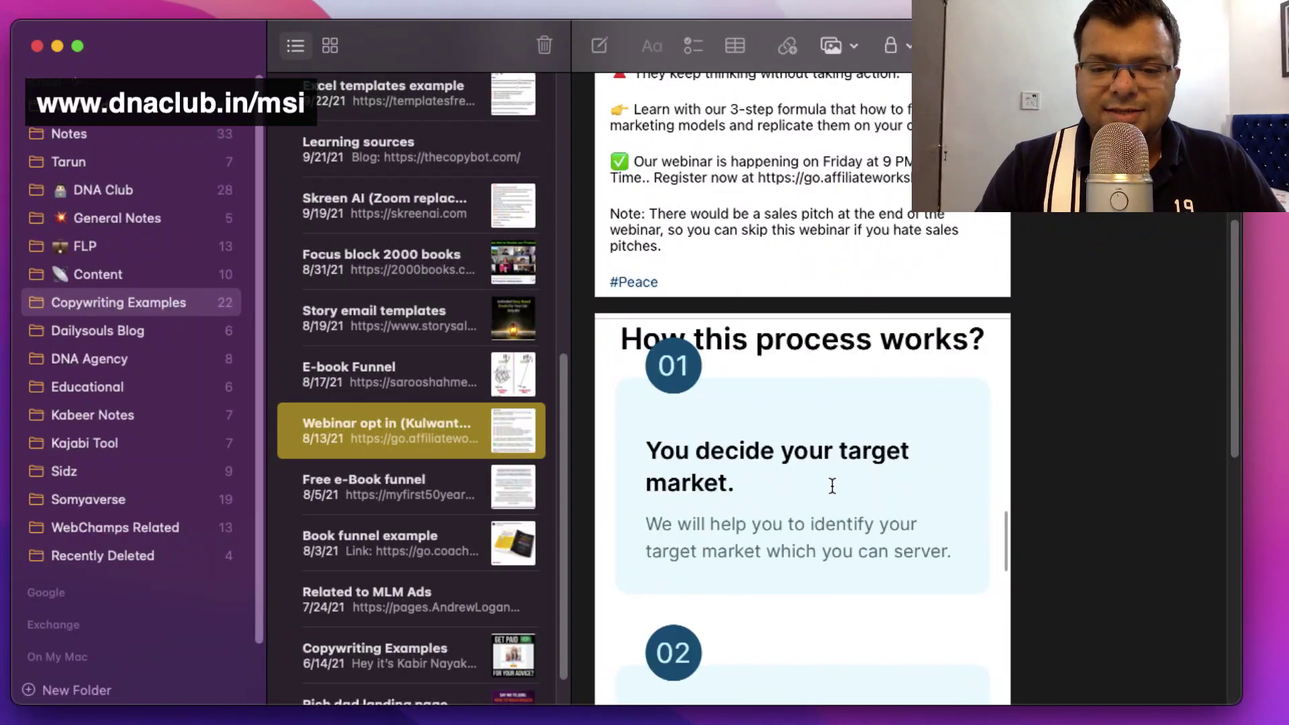
{"action": "scroll", "coordinate": [830, 487], "scroll_direction": "down", "scroll_amount": 8}
{"action": "scroll", "coordinate": [832, 478], "scroll_direction": "up", "scroll_amount": 15}
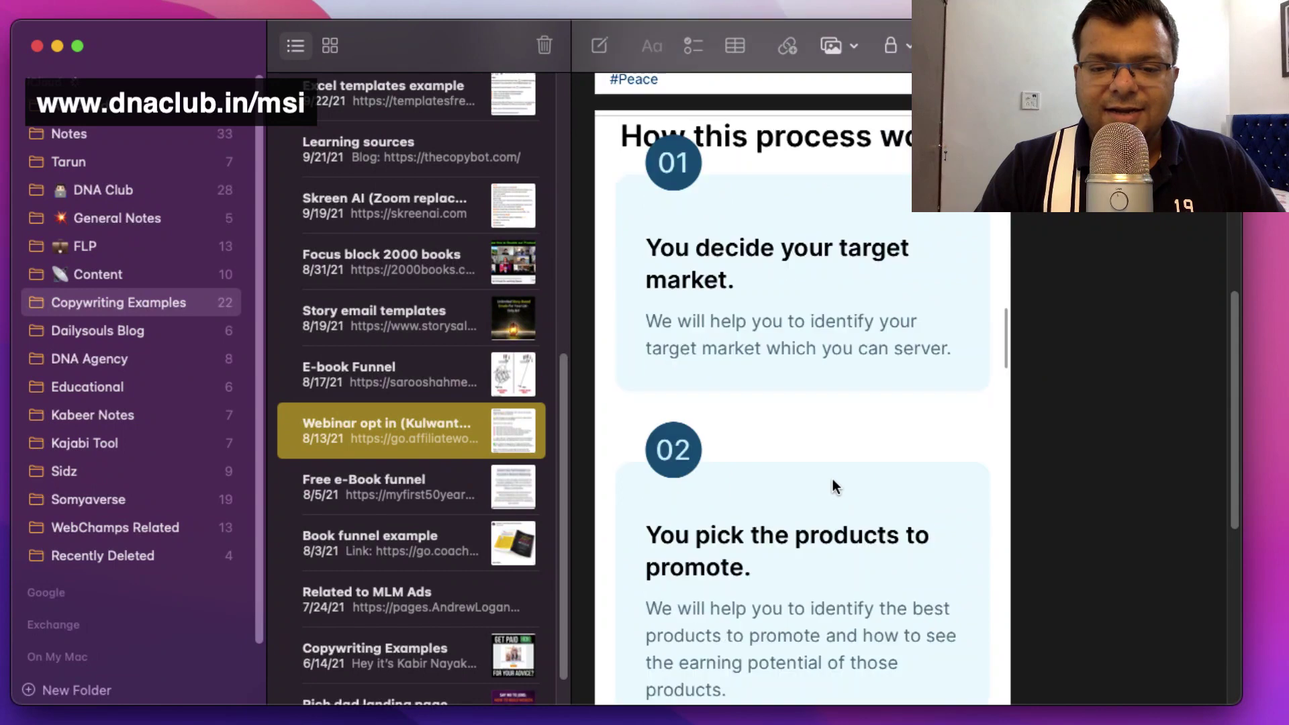
{"action": "scroll", "coordinate": [832, 478], "scroll_direction": "up", "scroll_amount": 3}
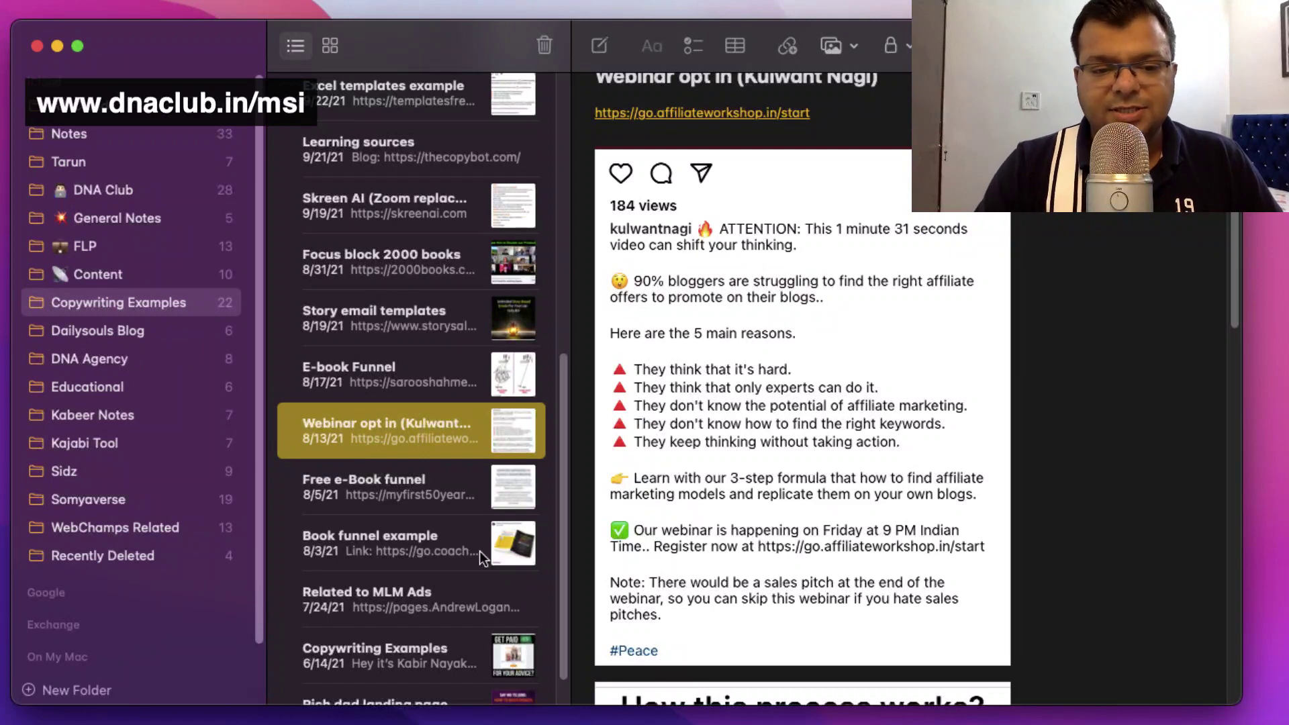
View the "Related to MLM Ads", "Book funnel example" and "Free e-Book funnel" notes one after another
{"action": "left_click", "coordinate": [377, 607]}
{"action": "left_click", "coordinate": [373, 542]}
{"action": "left_click", "coordinate": [384, 495]}
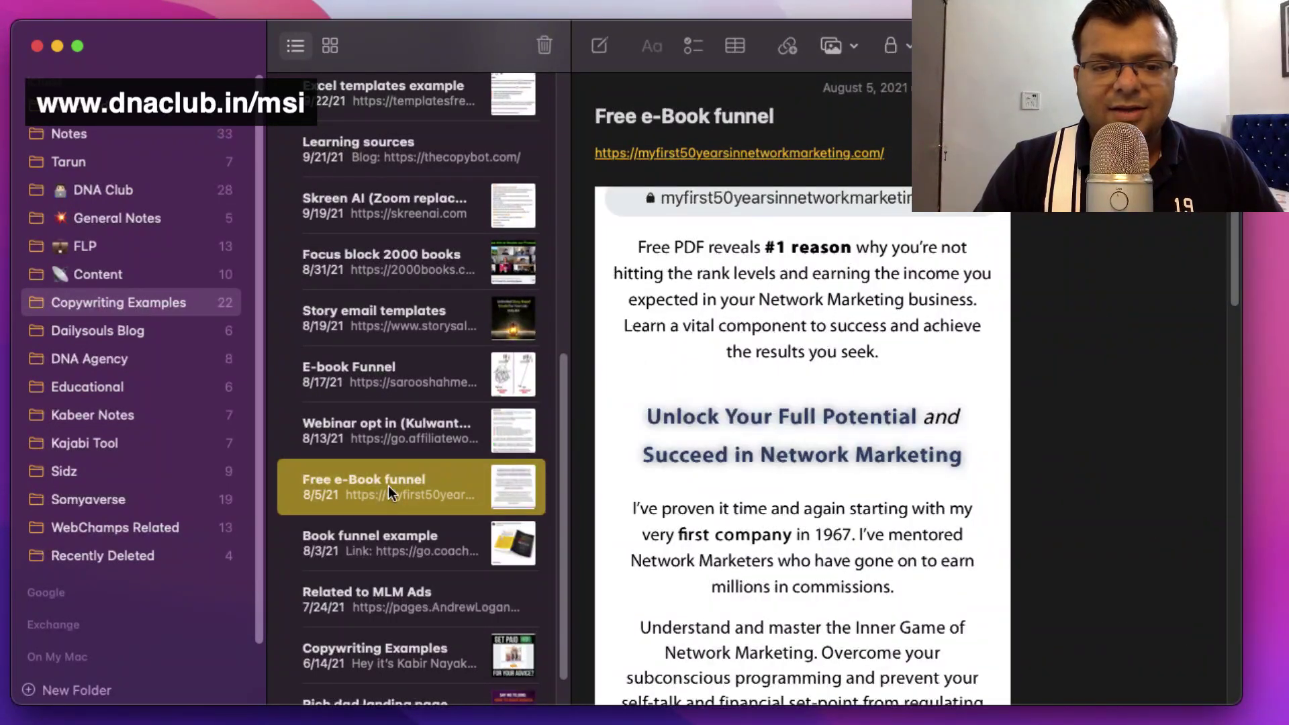
Open the "Rich dad landing page" note and examine its saved landing page screenshots and sales copy
{"action": "scroll", "coordinate": [392, 493], "scroll_direction": "down", "scroll_amount": 1}
{"action": "left_click", "coordinate": [376, 665]}
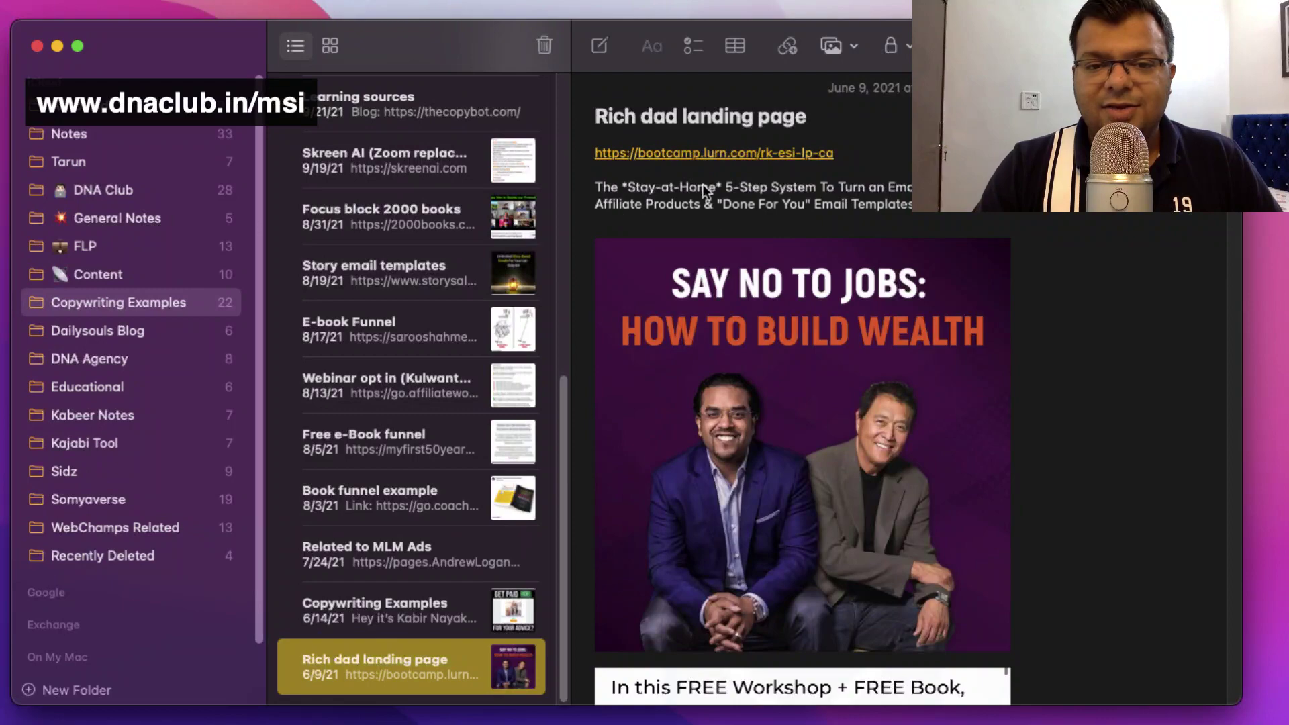
{"action": "scroll", "coordinate": [812, 513], "scroll_direction": "down", "scroll_amount": 10}
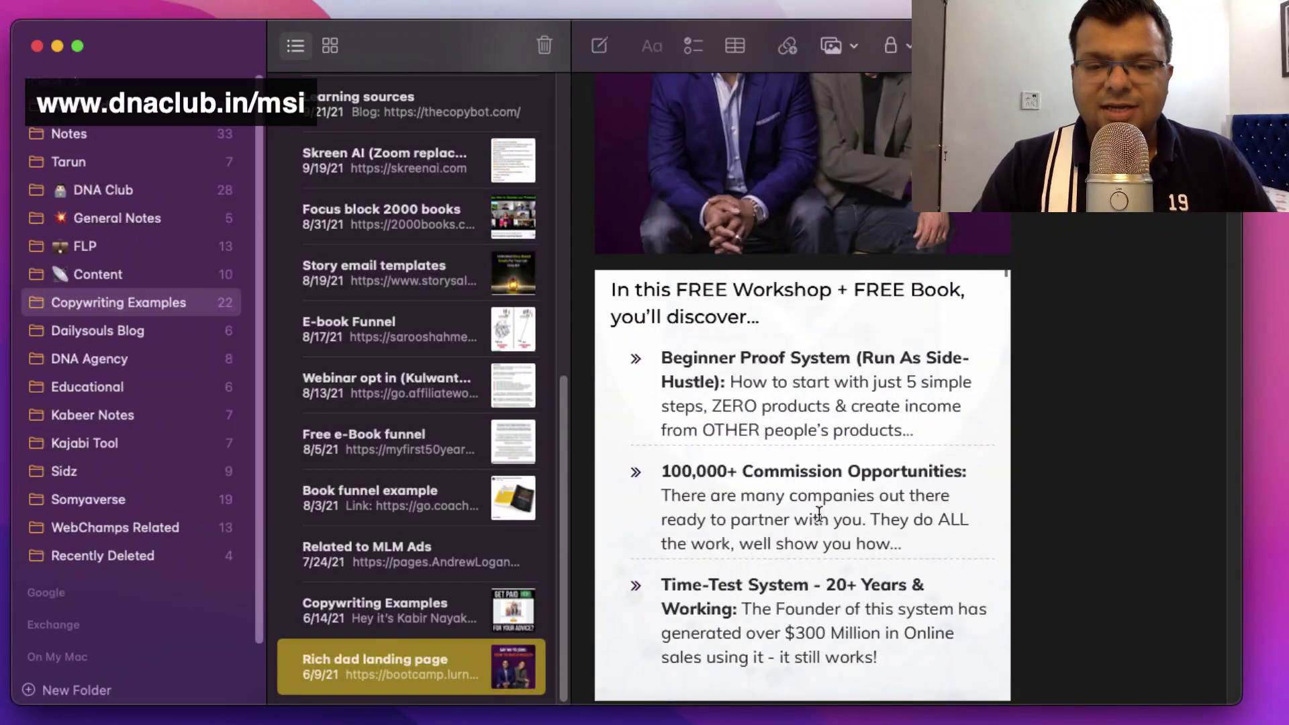
{"action": "scroll", "coordinate": [819, 513], "scroll_direction": "down", "scroll_amount": 20}
{"action": "scroll", "coordinate": [816, 513], "scroll_direction": "down", "scroll_amount": 11}
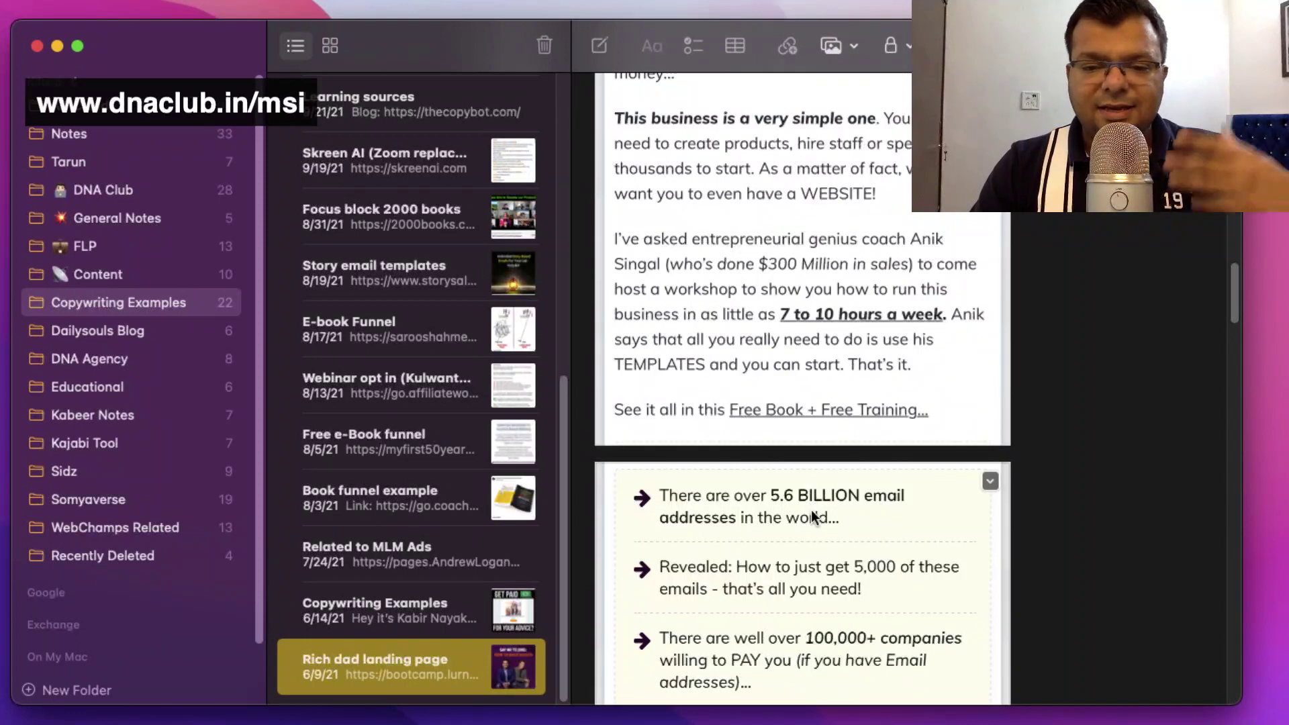
{"action": "scroll", "coordinate": [811, 513], "scroll_direction": "down", "scroll_amount": 5}
{"action": "scroll", "coordinate": [799, 510], "scroll_direction": "up", "scroll_amount": 20}
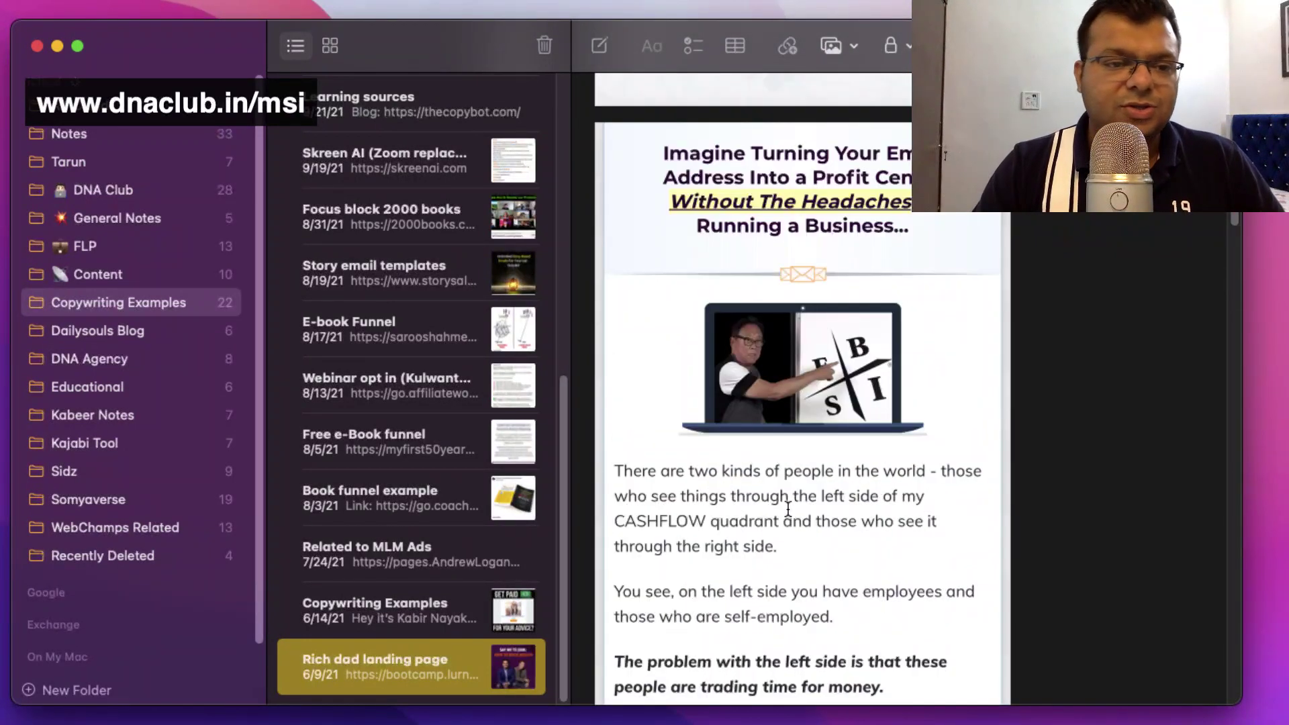
{"action": "scroll", "coordinate": [788, 511], "scroll_direction": "up", "scroll_amount": 10}
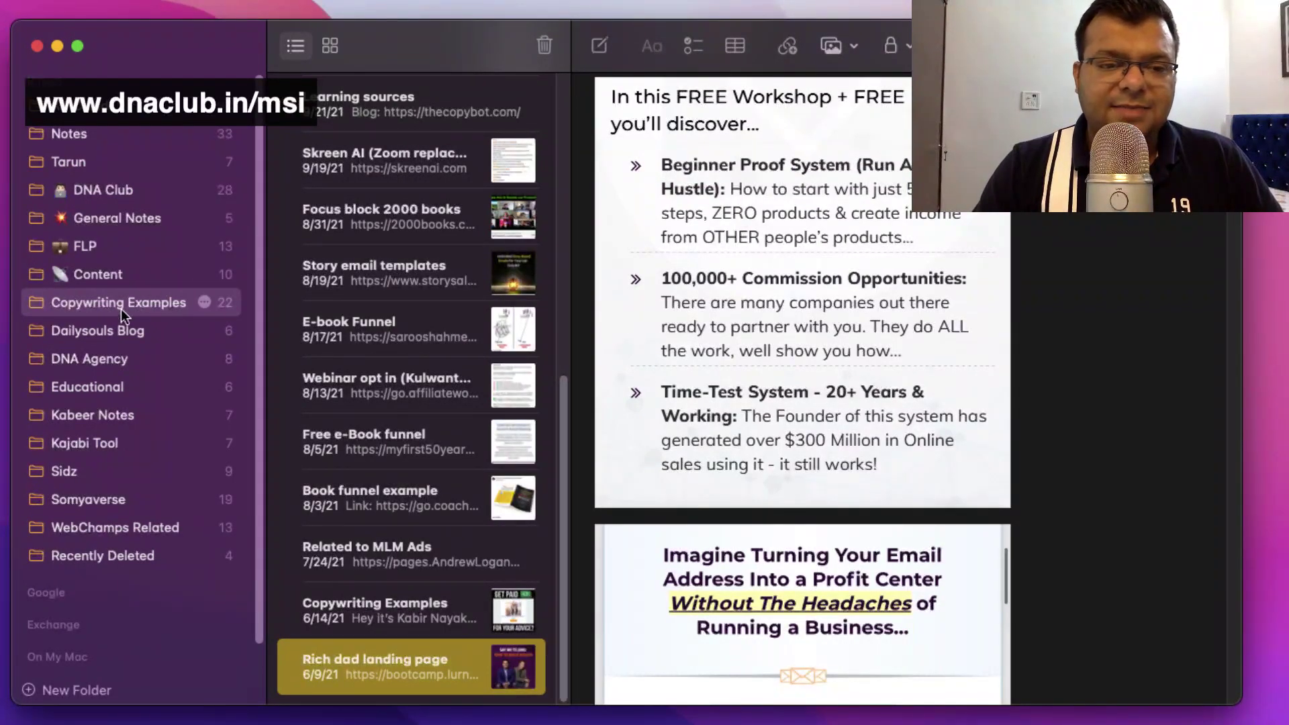
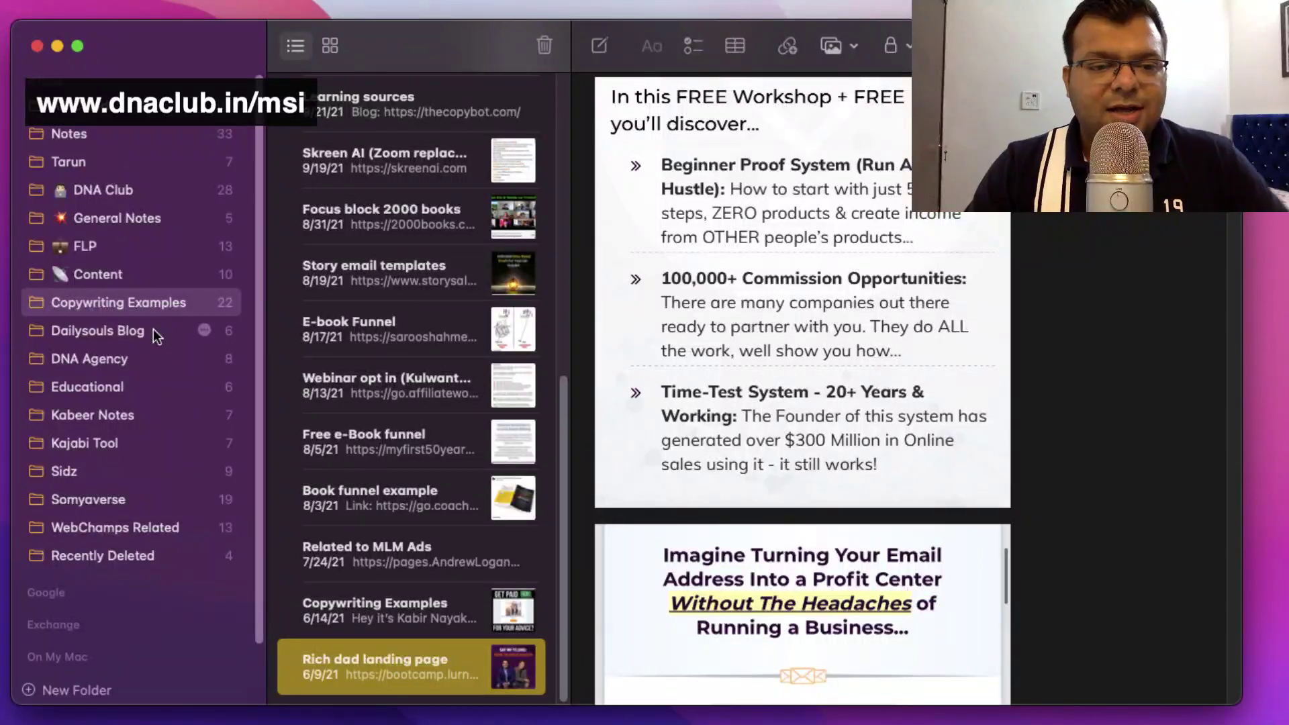
Open the DNA Agency folder and look through the "Lead magnet ideas" checklist, including the headline formula image below it
{"action": "left_click", "coordinate": [142, 363]}
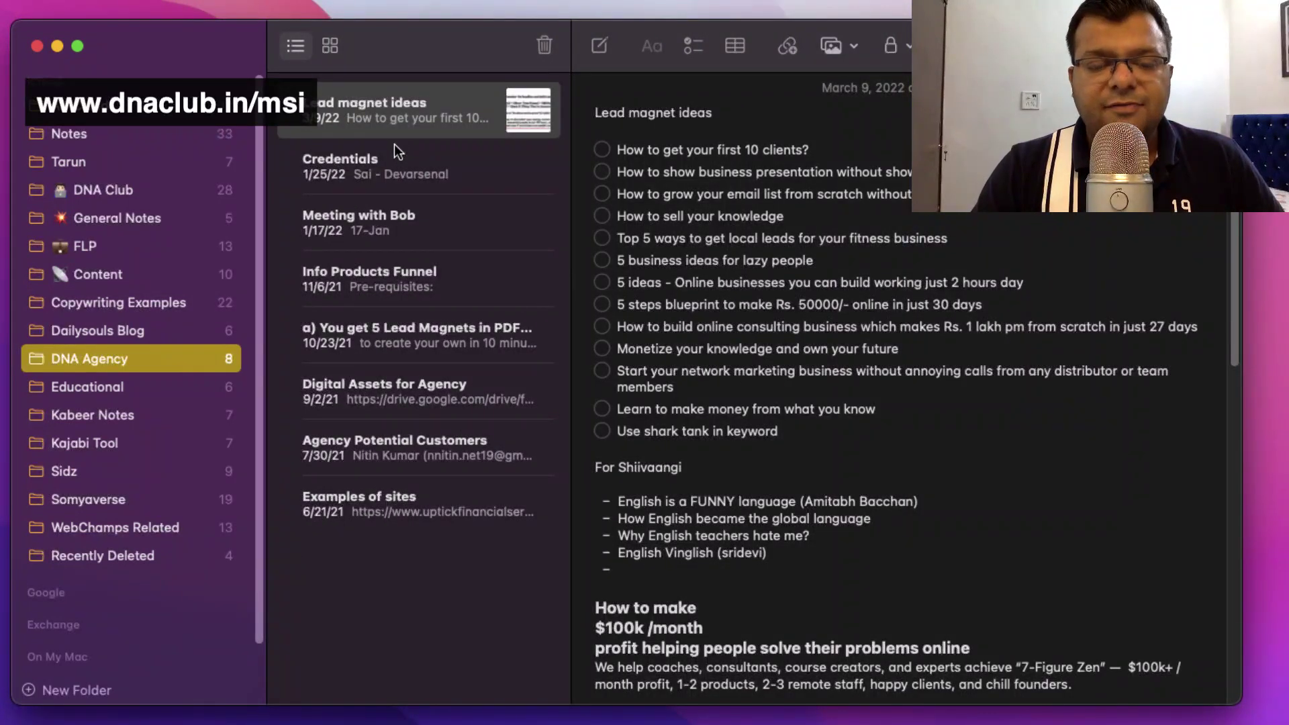
{"action": "left_click", "coordinate": [761, 398]}
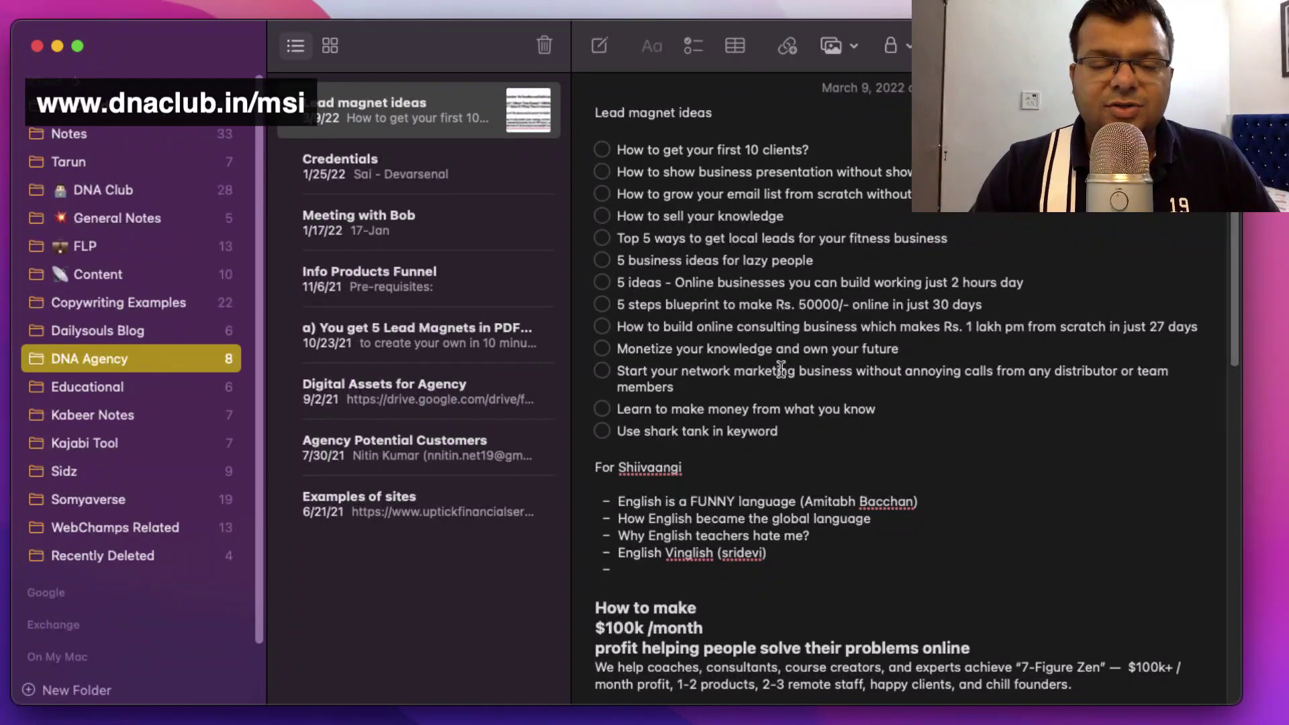
{"action": "scroll", "coordinate": [831, 517], "scroll_direction": "down", "scroll_amount": 15}
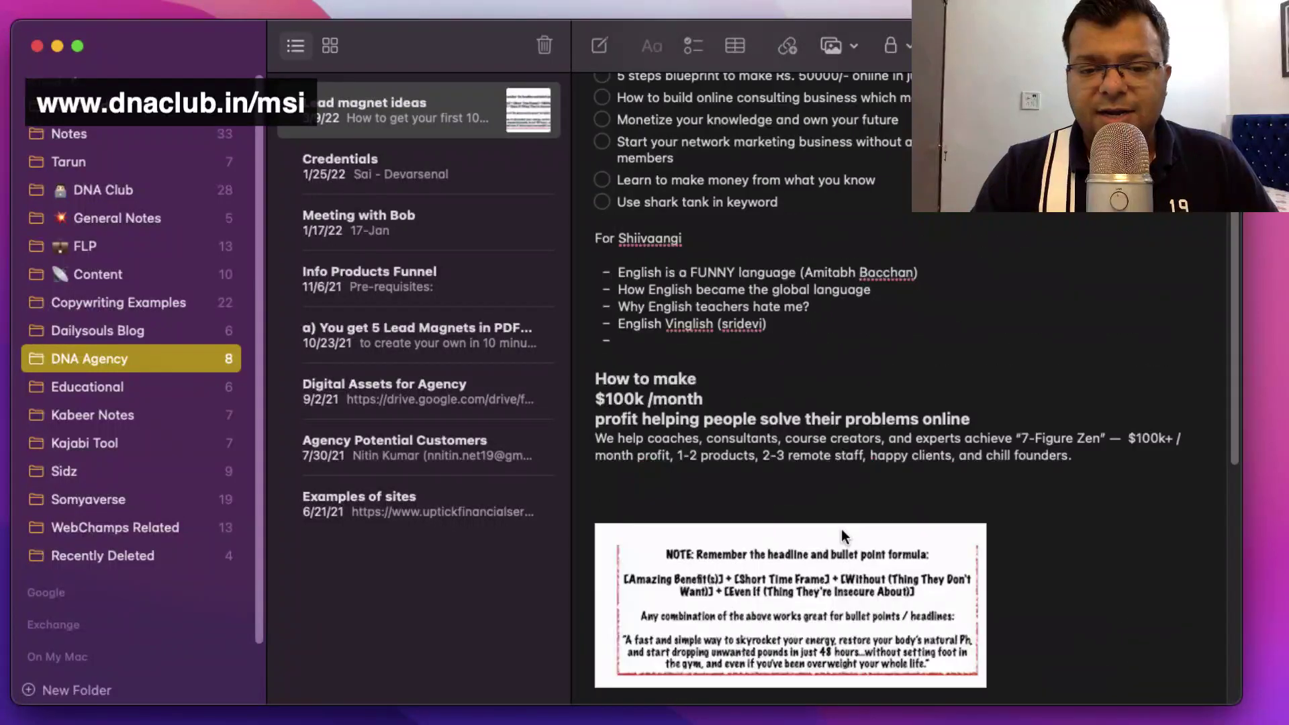
{"action": "scroll", "coordinate": [840, 535], "scroll_direction": "up", "scroll_amount": 15}
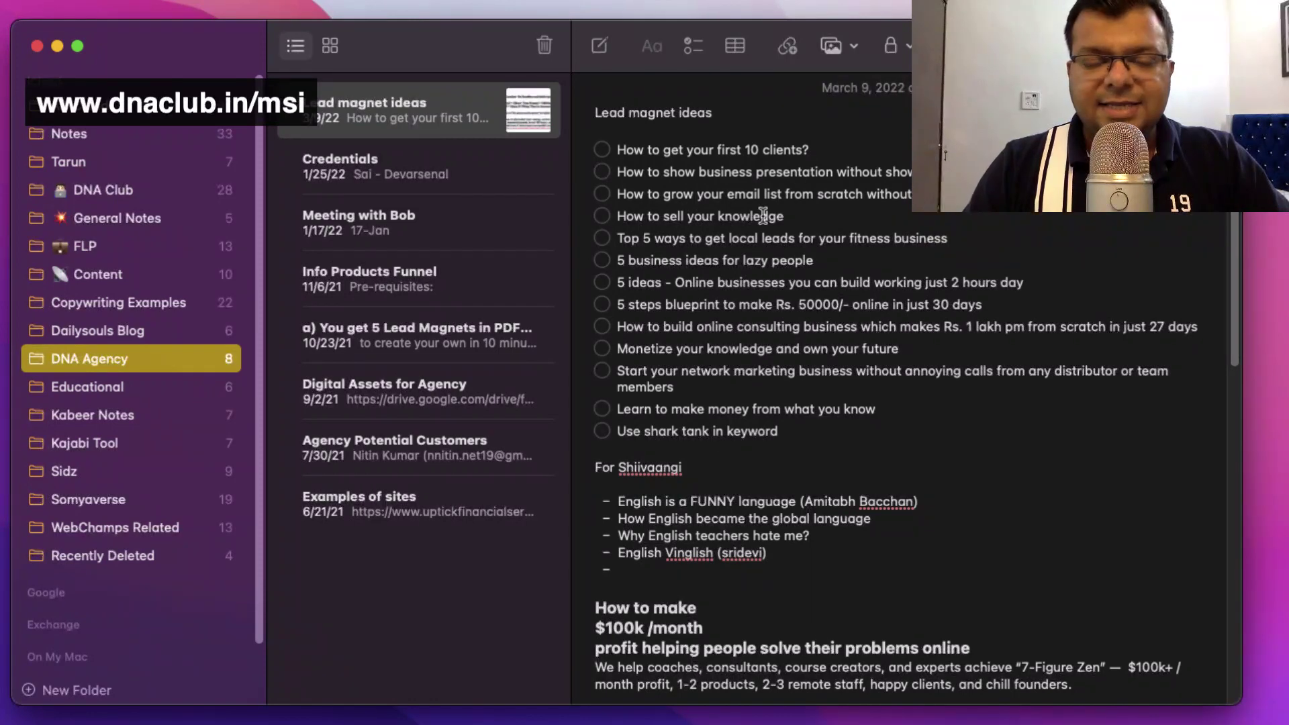
Open the Educational folder, examine the free webinar registration screenshots in its newest note, and open the "Interesting slides" note
{"action": "left_click", "coordinate": [130, 389]}
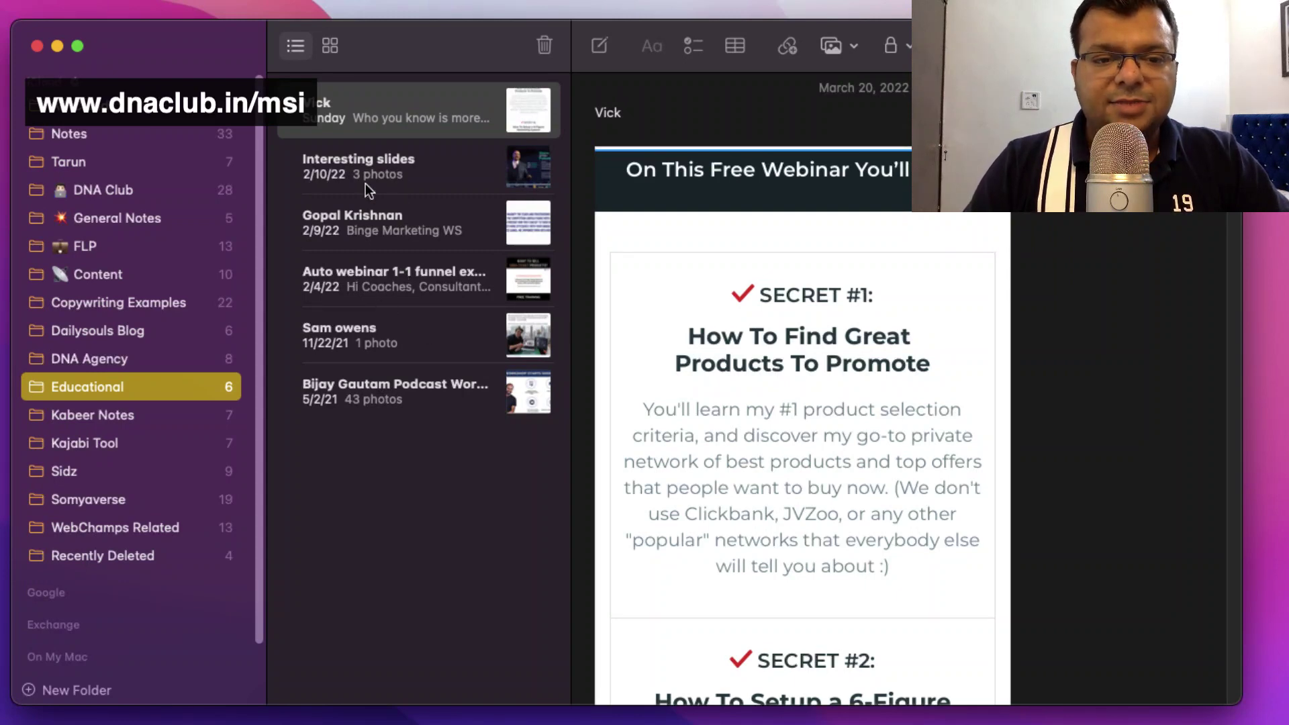
{"action": "scroll", "coordinate": [877, 476], "scroll_direction": "down", "scroll_amount": 15}
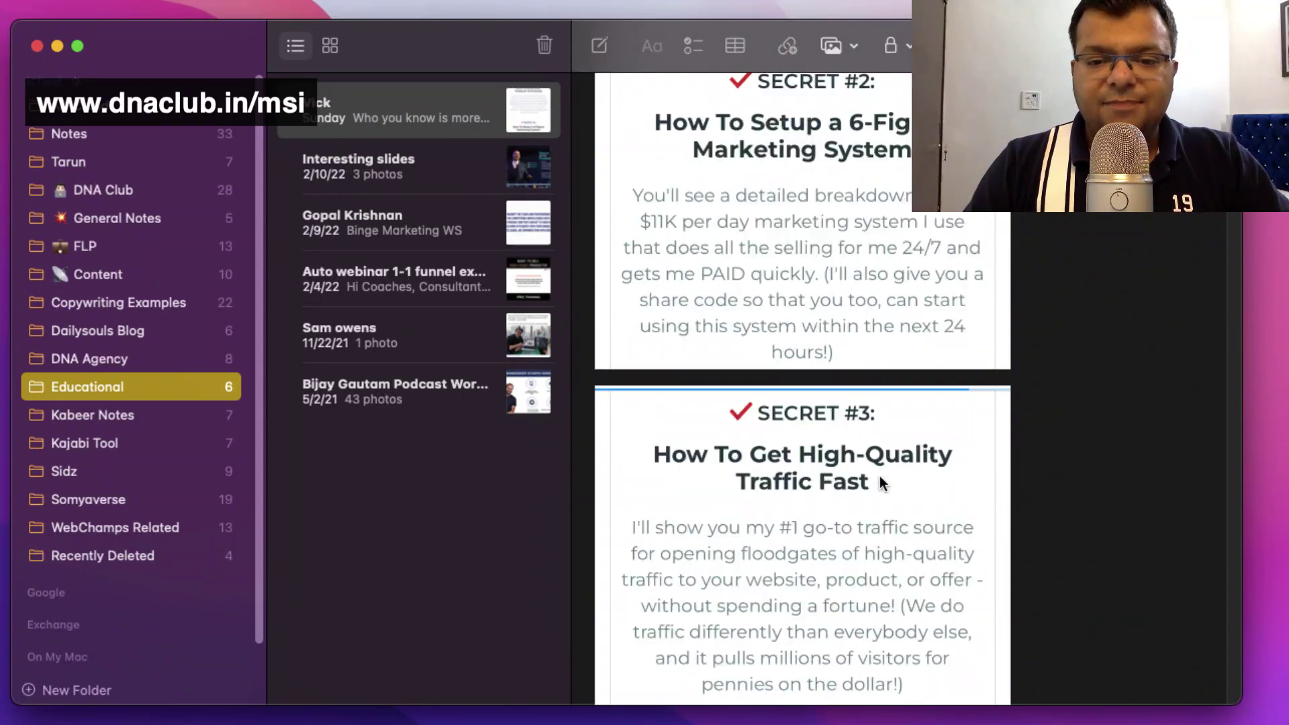
{"action": "scroll", "coordinate": [879, 473], "scroll_direction": "down", "scroll_amount": 15}
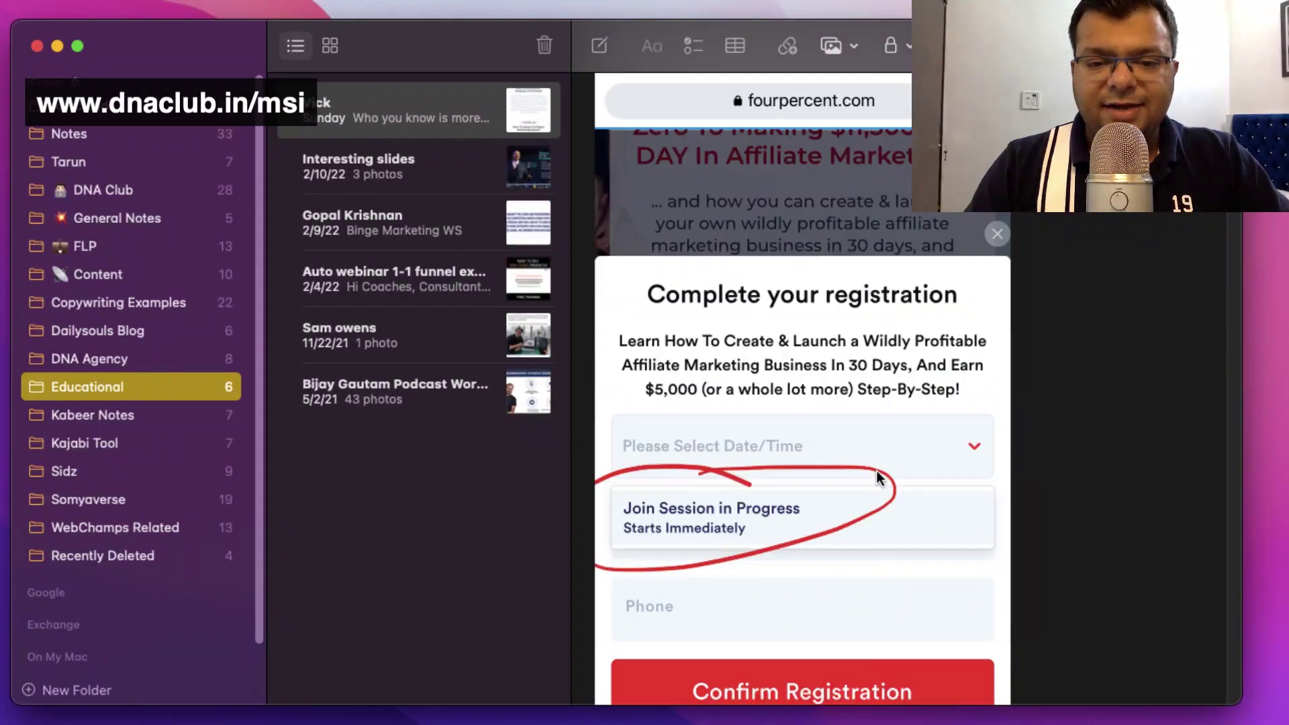
{"action": "scroll", "coordinate": [876, 470], "scroll_direction": "up", "scroll_amount": 15}
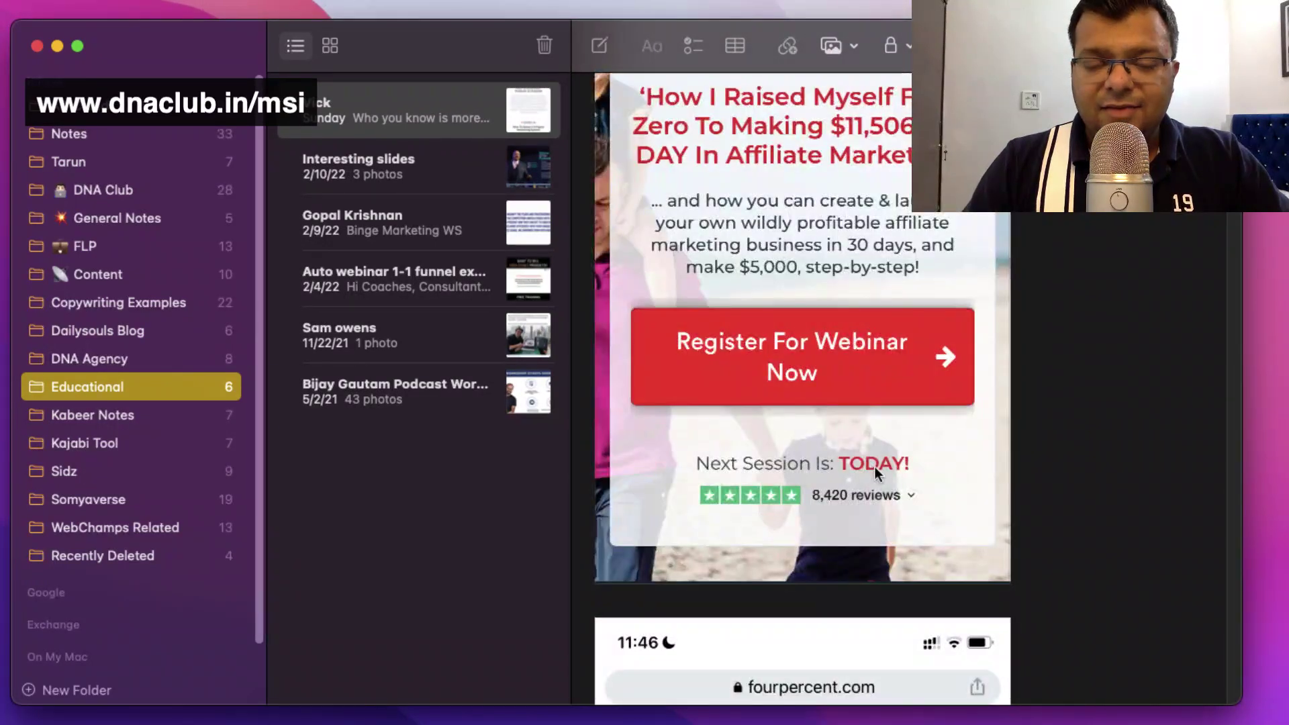
{"action": "scroll", "coordinate": [875, 468], "scroll_direction": "up", "scroll_amount": 1}
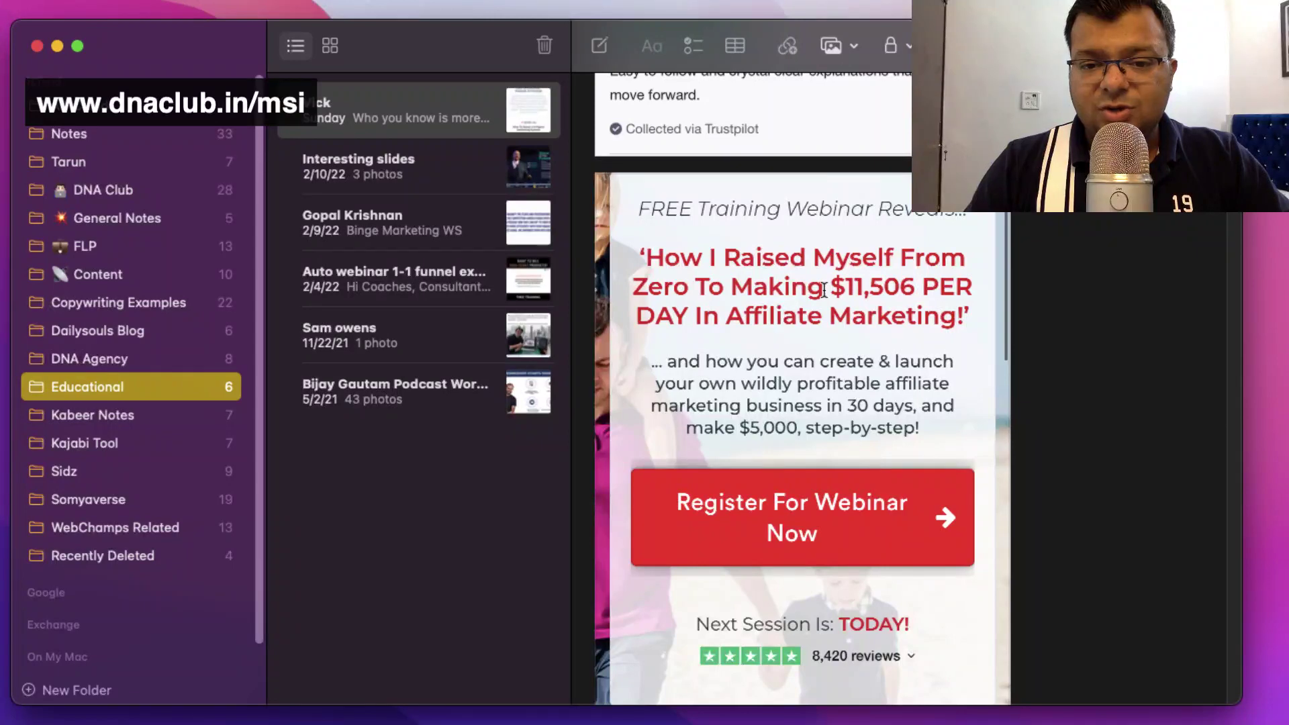
{"action": "left_click", "coordinate": [643, 263]}
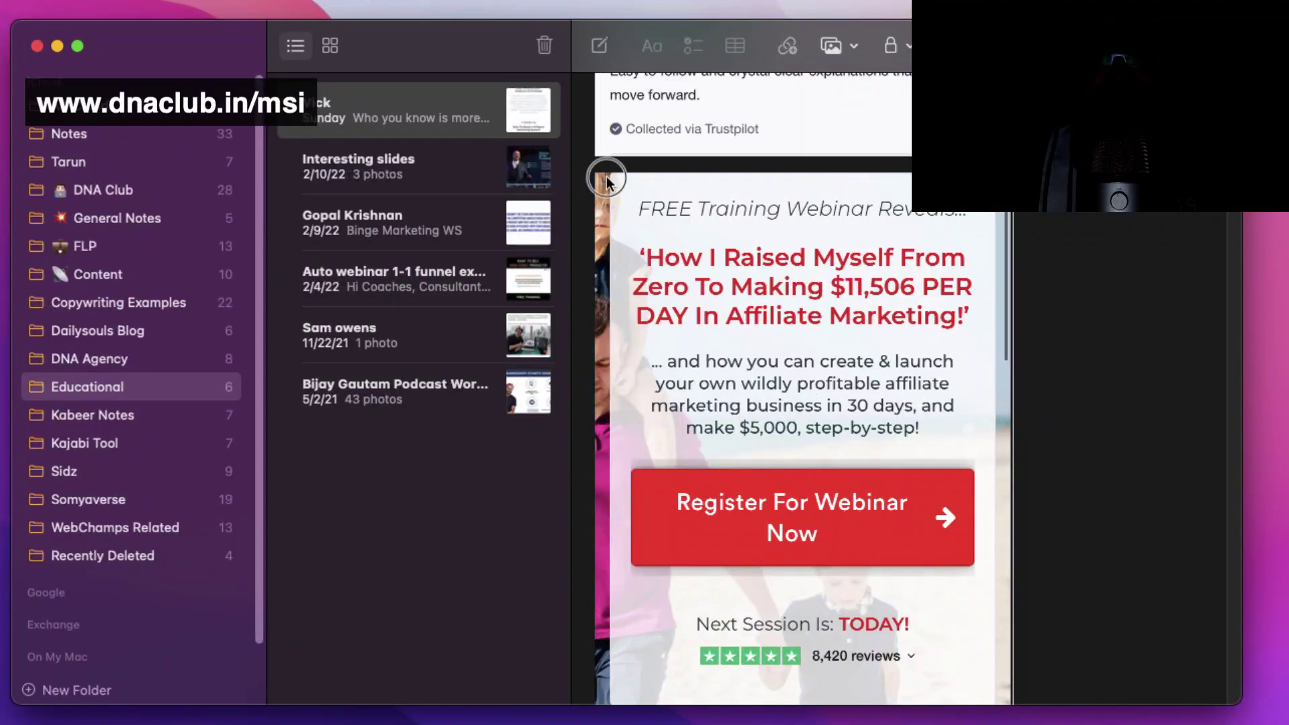
{"action": "left_click", "coordinate": [769, 229]}
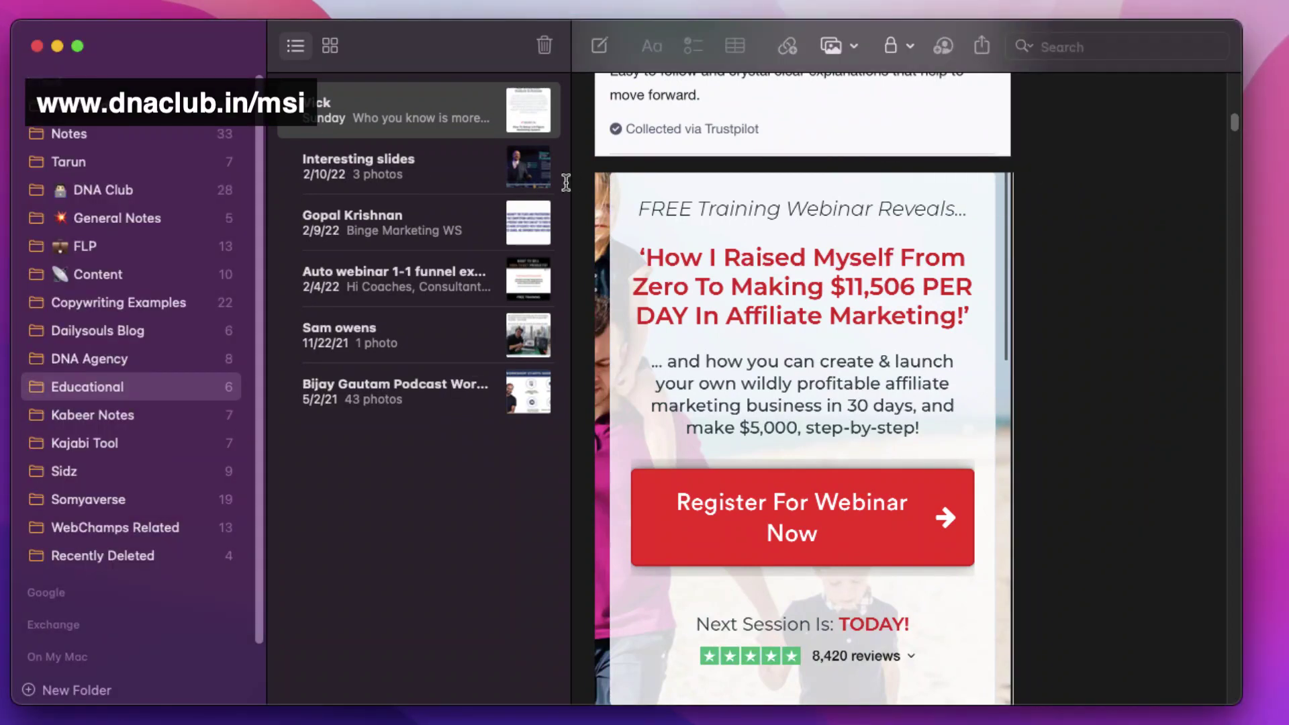
{"action": "left_click", "coordinate": [370, 171]}
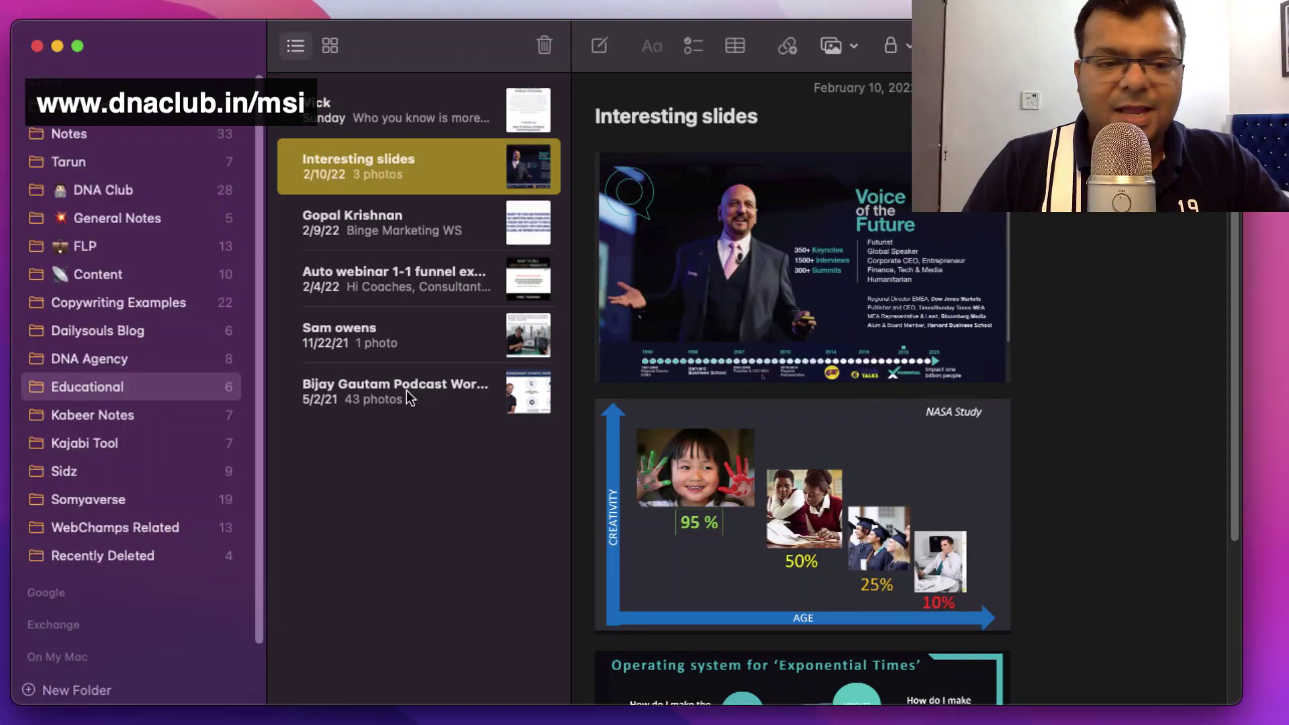
View the "Final exams 2022" note in the child's school notes folder and the "Kajabi Promotion Plan" note in the Kajabi Tool folder
{"action": "left_click", "coordinate": [111, 422]}
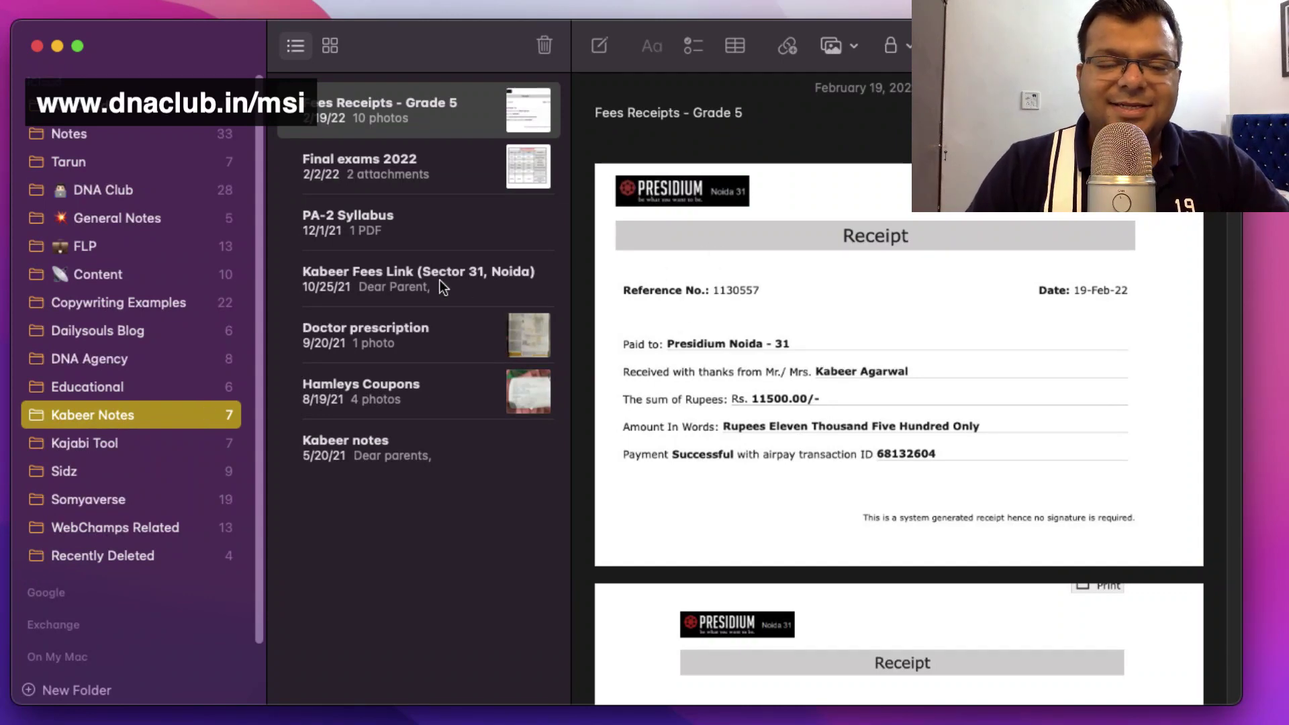
{"action": "left_click", "coordinate": [437, 163]}
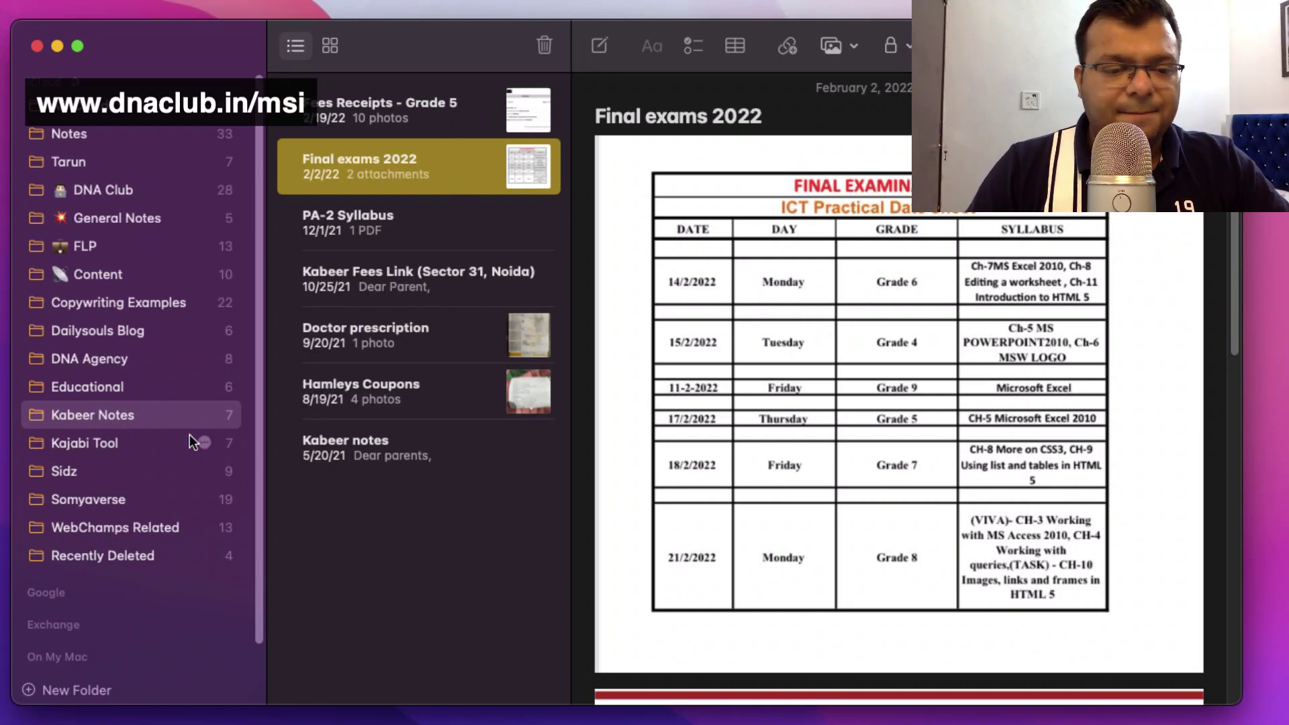
{"action": "left_click", "coordinate": [126, 445]}
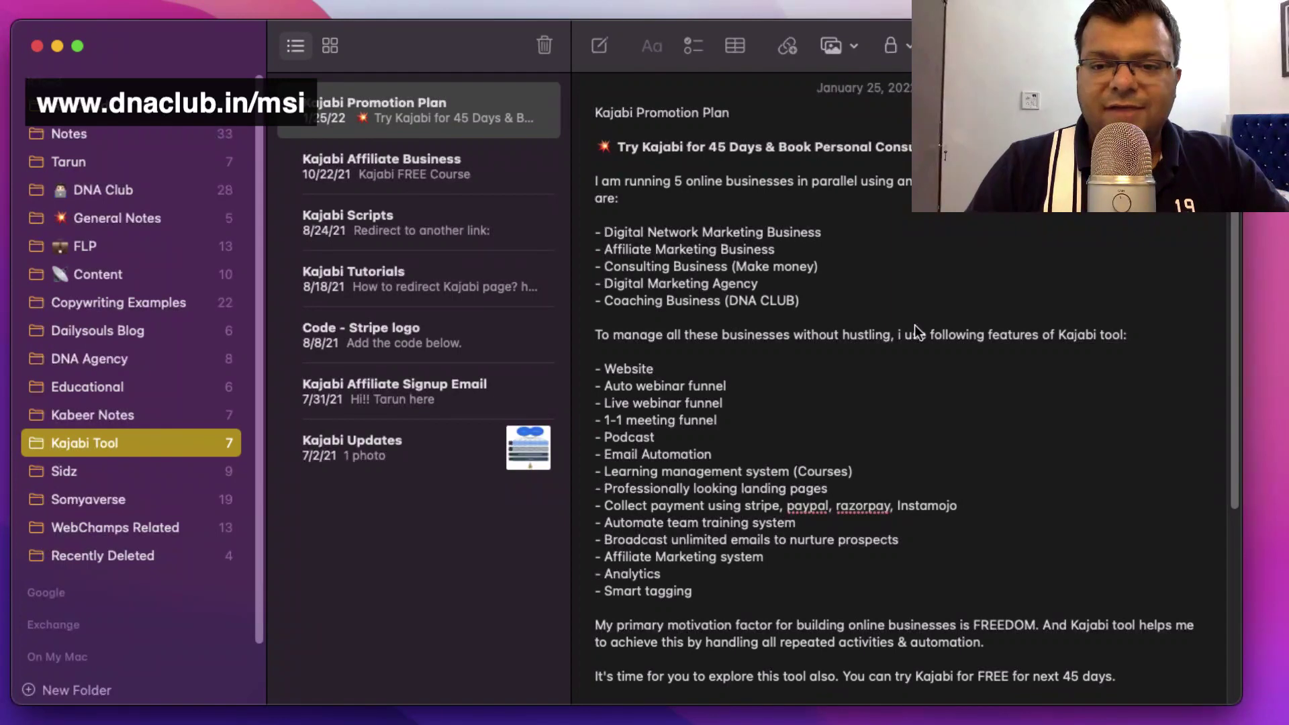
{"action": "left_click", "coordinate": [749, 367]}
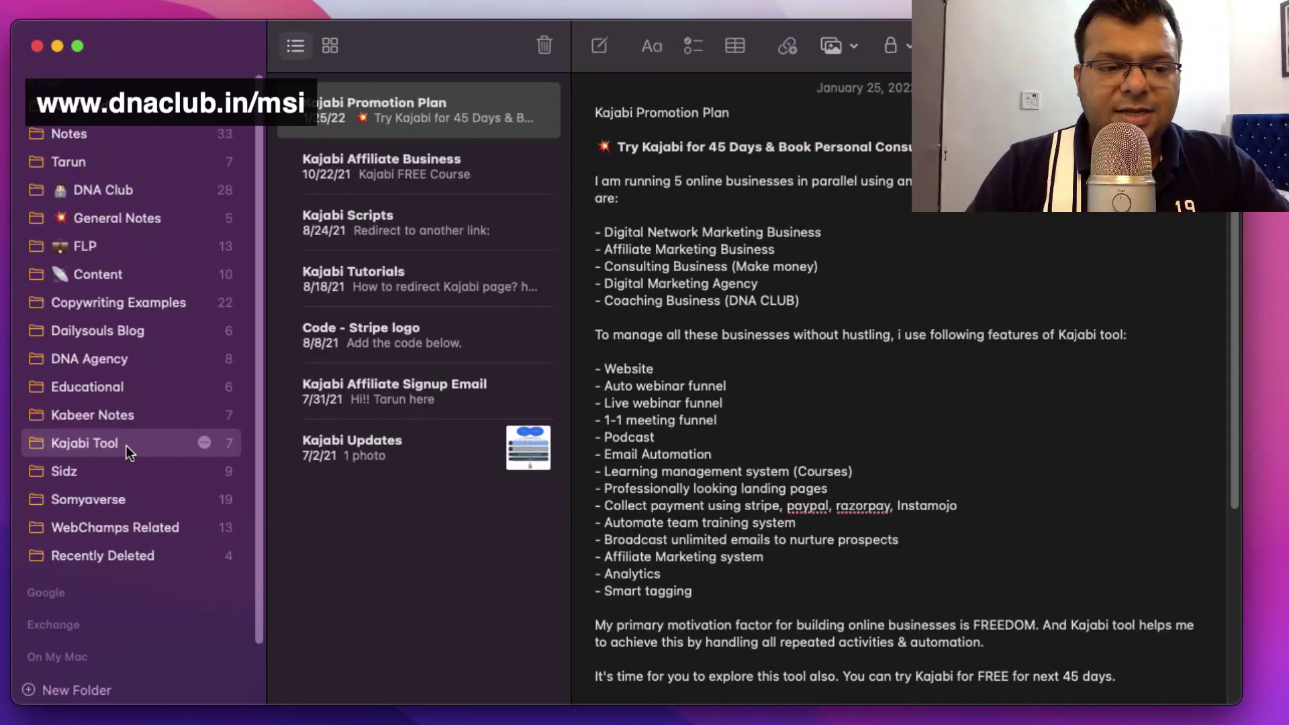
Open the Sidz folder and look through the "Webinar Selling Formula" note, including its mind maps and offer slides
{"action": "left_click", "coordinate": [102, 473]}
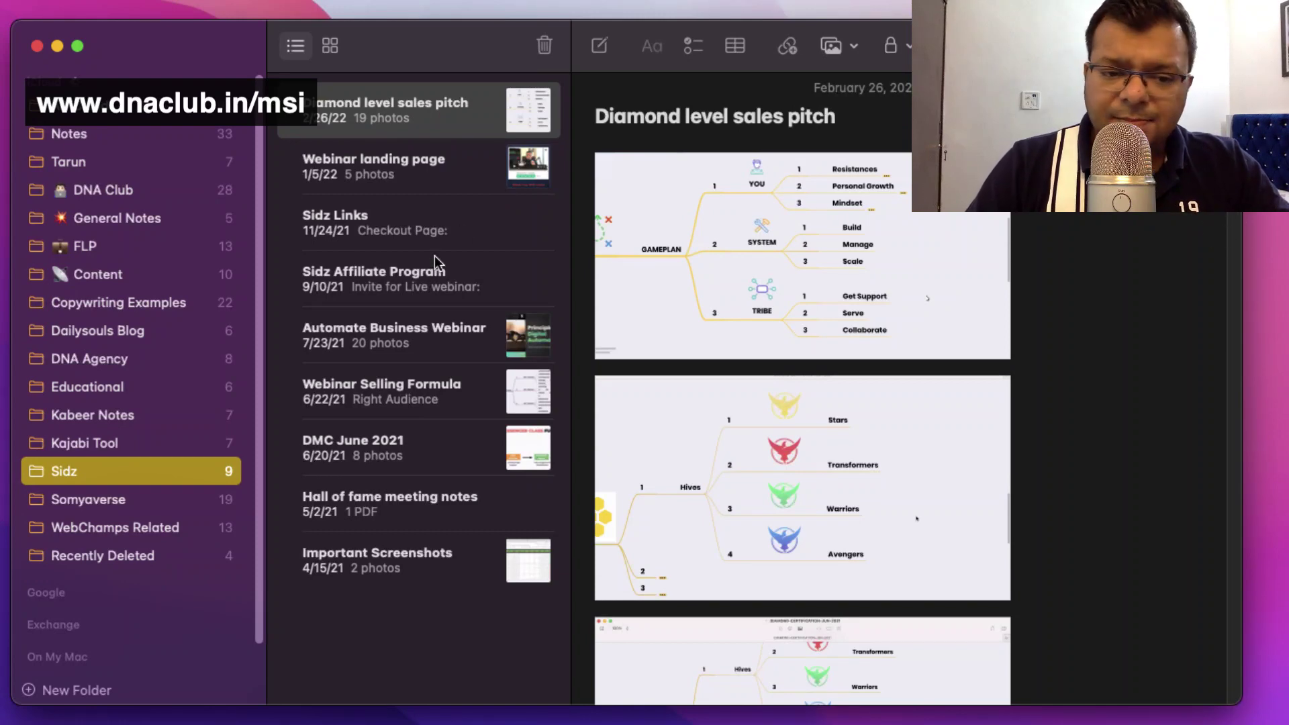
{"action": "left_click", "coordinate": [454, 388]}
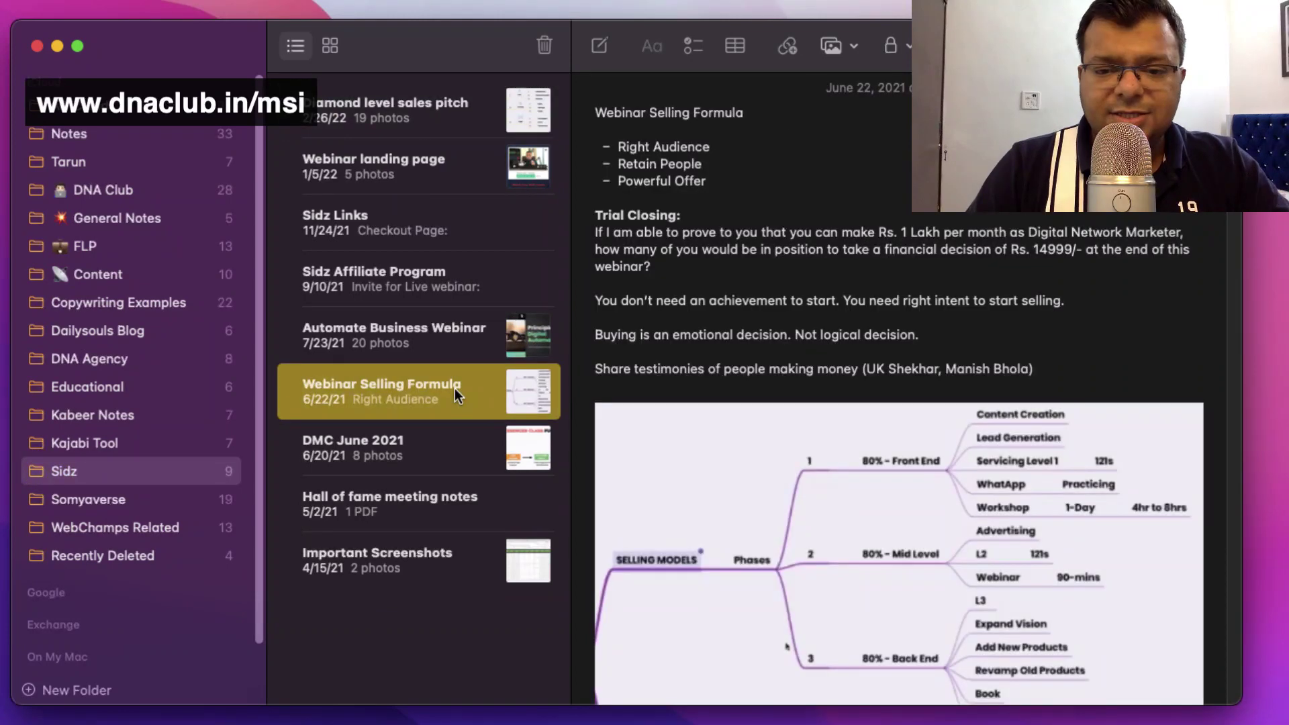
{"action": "scroll", "coordinate": [903, 490], "scroll_direction": "down", "scroll_amount": 15}
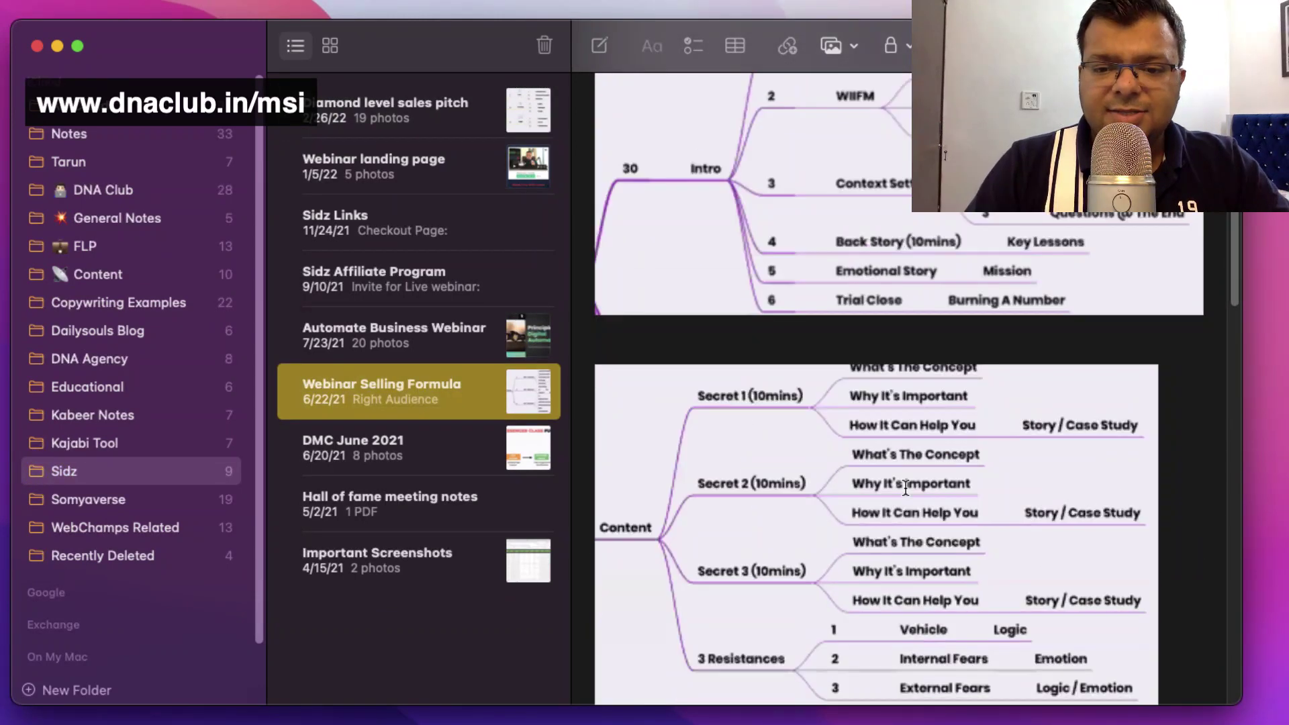
{"action": "scroll", "coordinate": [903, 493], "scroll_direction": "down", "scroll_amount": 15}
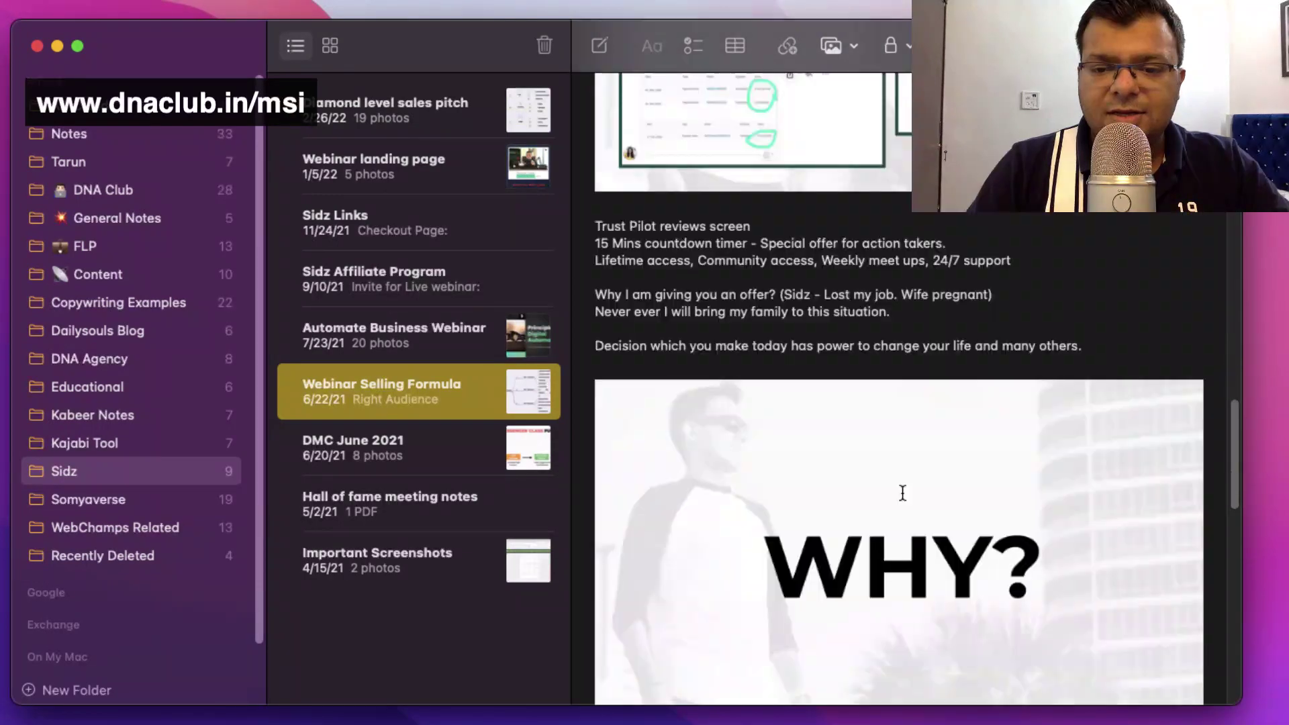
{"action": "scroll", "coordinate": [902, 492], "scroll_direction": "down", "scroll_amount": 10}
{"action": "scroll", "coordinate": [902, 488], "scroll_direction": "up", "scroll_amount": 11}
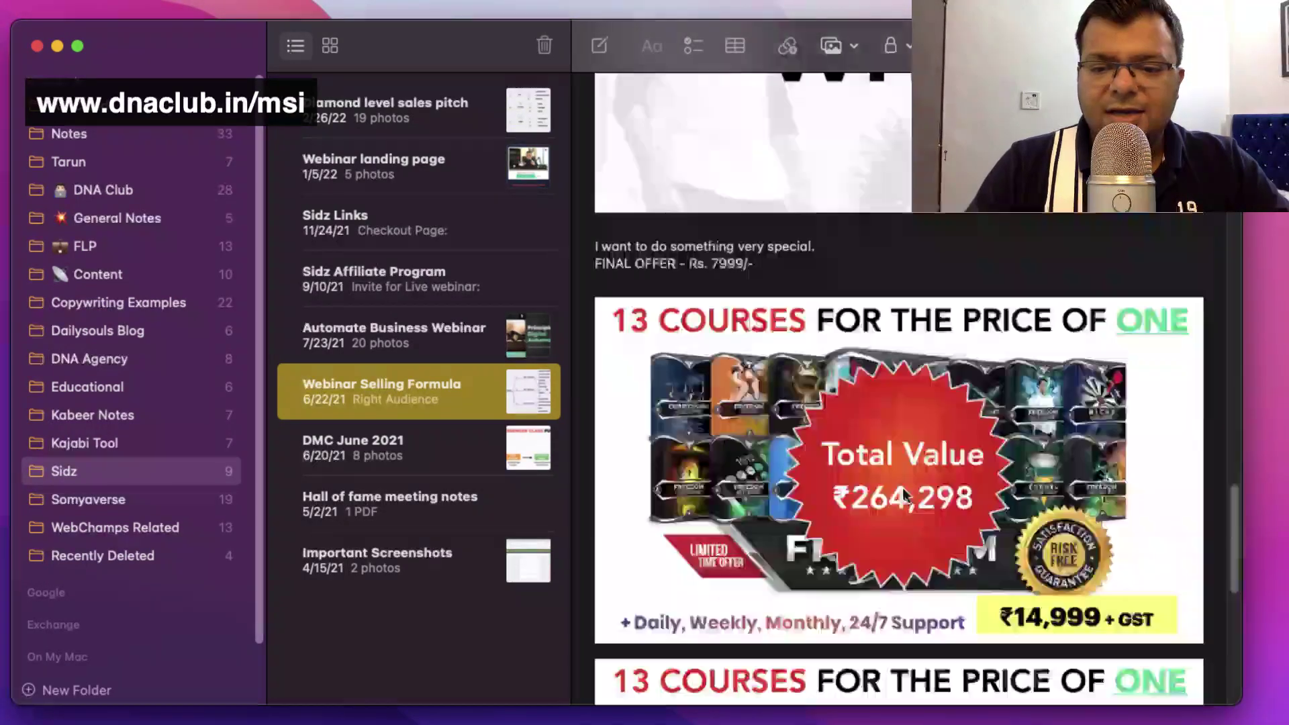
{"action": "scroll", "coordinate": [902, 495], "scroll_direction": "up", "scroll_amount": 20}
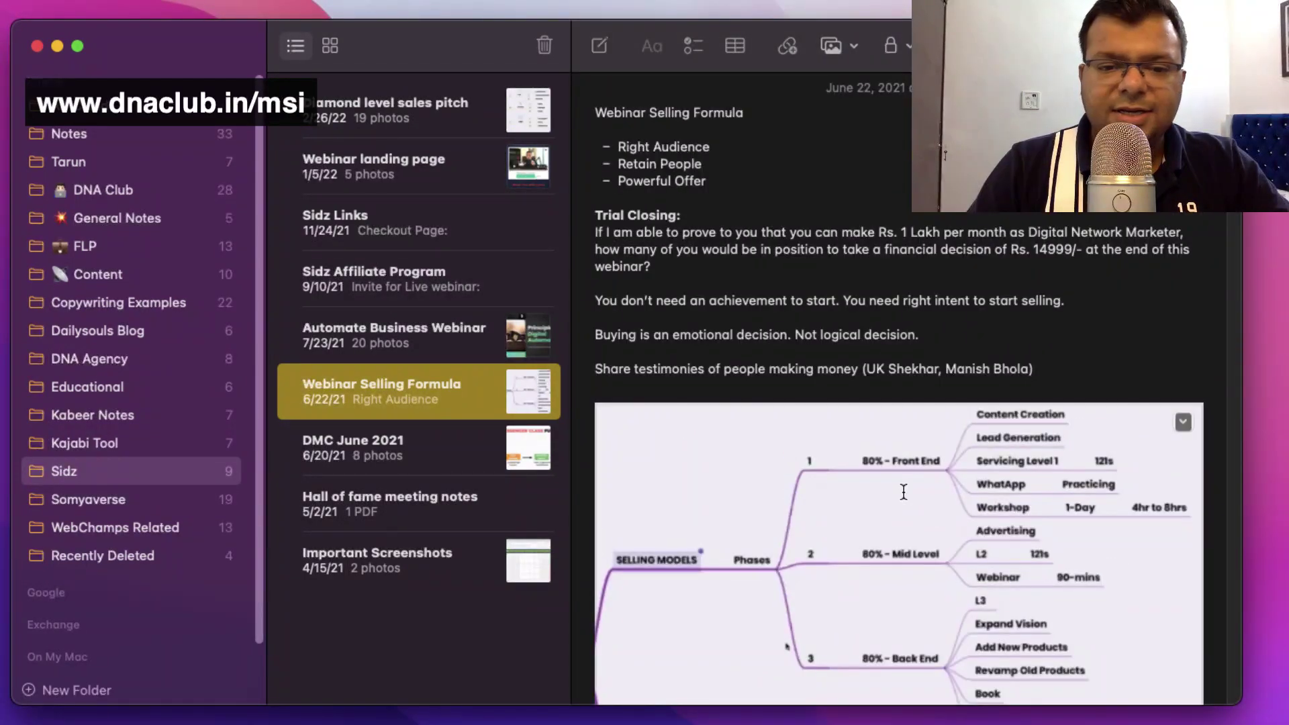
Open the "Automate Business Webinar" note and look through its saved slides and automation mind maps
{"action": "left_click", "coordinate": [397, 345]}
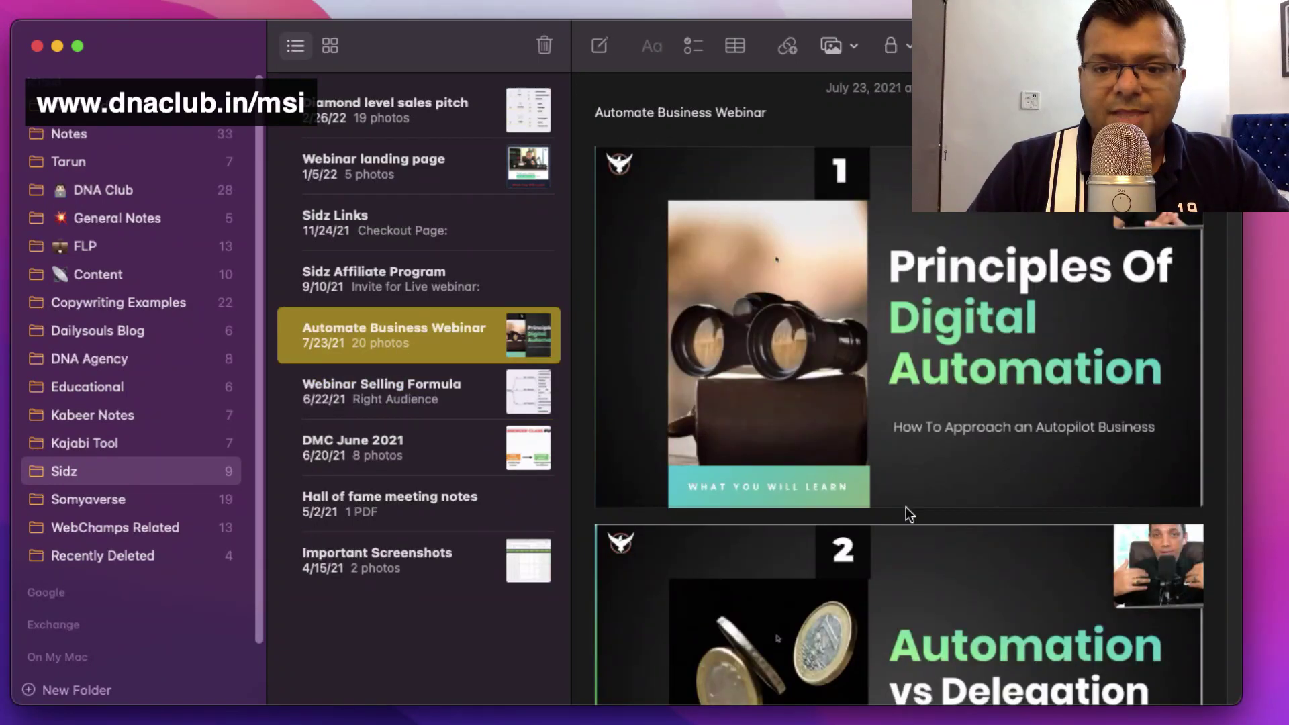
{"action": "scroll", "coordinate": [909, 514], "scroll_direction": "down", "scroll_amount": 20}
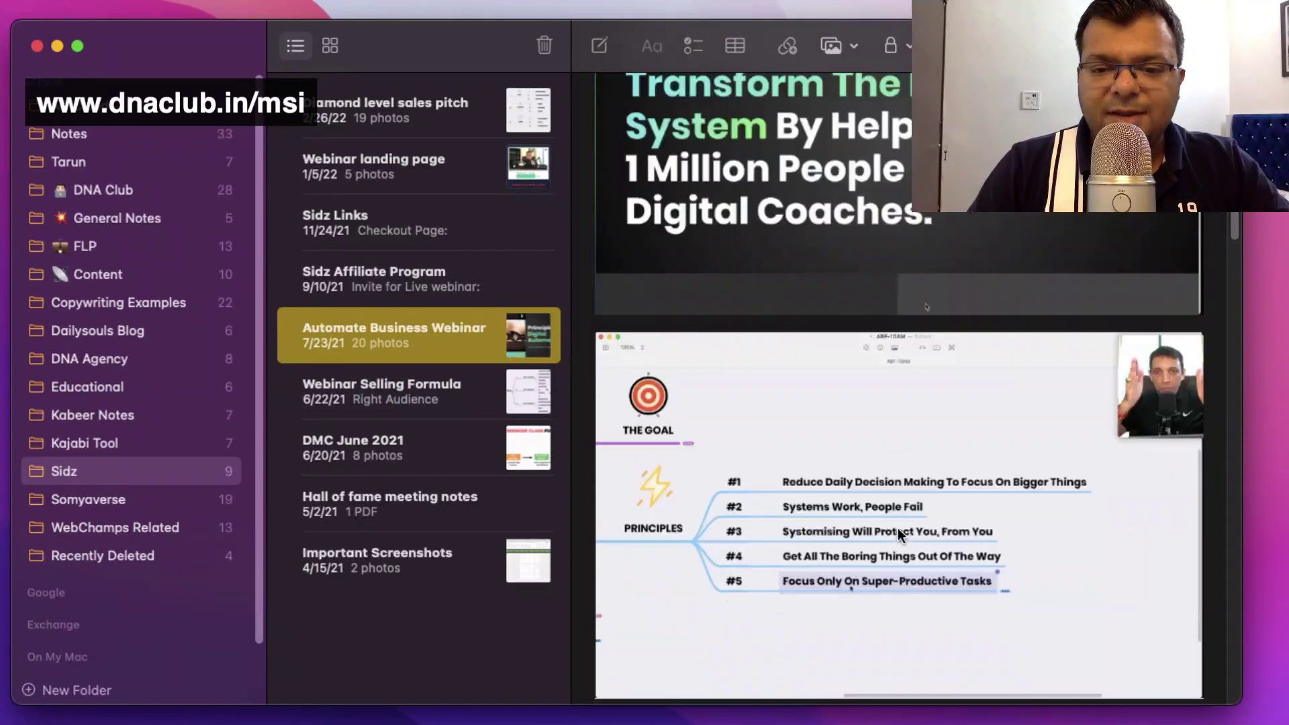
{"action": "scroll", "coordinate": [897, 529], "scroll_direction": "down", "scroll_amount": 20}
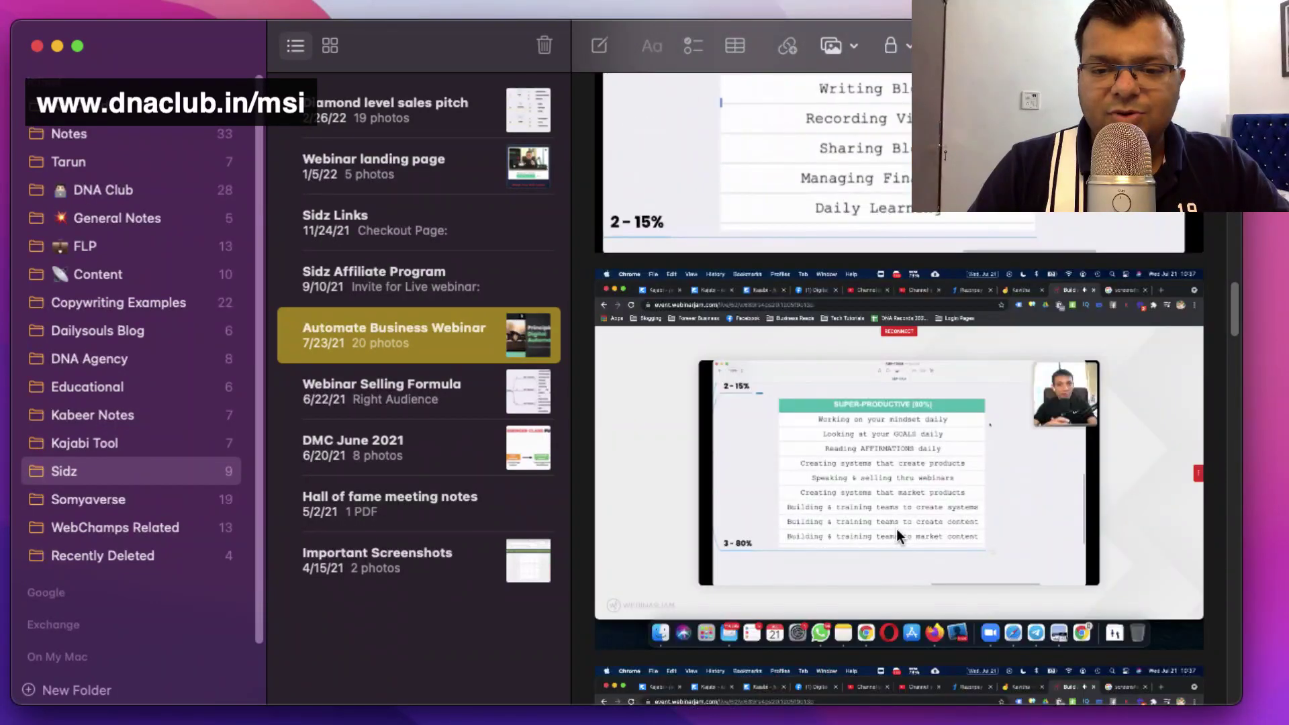
{"action": "scroll", "coordinate": [896, 534], "scroll_direction": "down", "scroll_amount": 20}
{"action": "scroll", "coordinate": [895, 537], "scroll_direction": "down", "scroll_amount": 15}
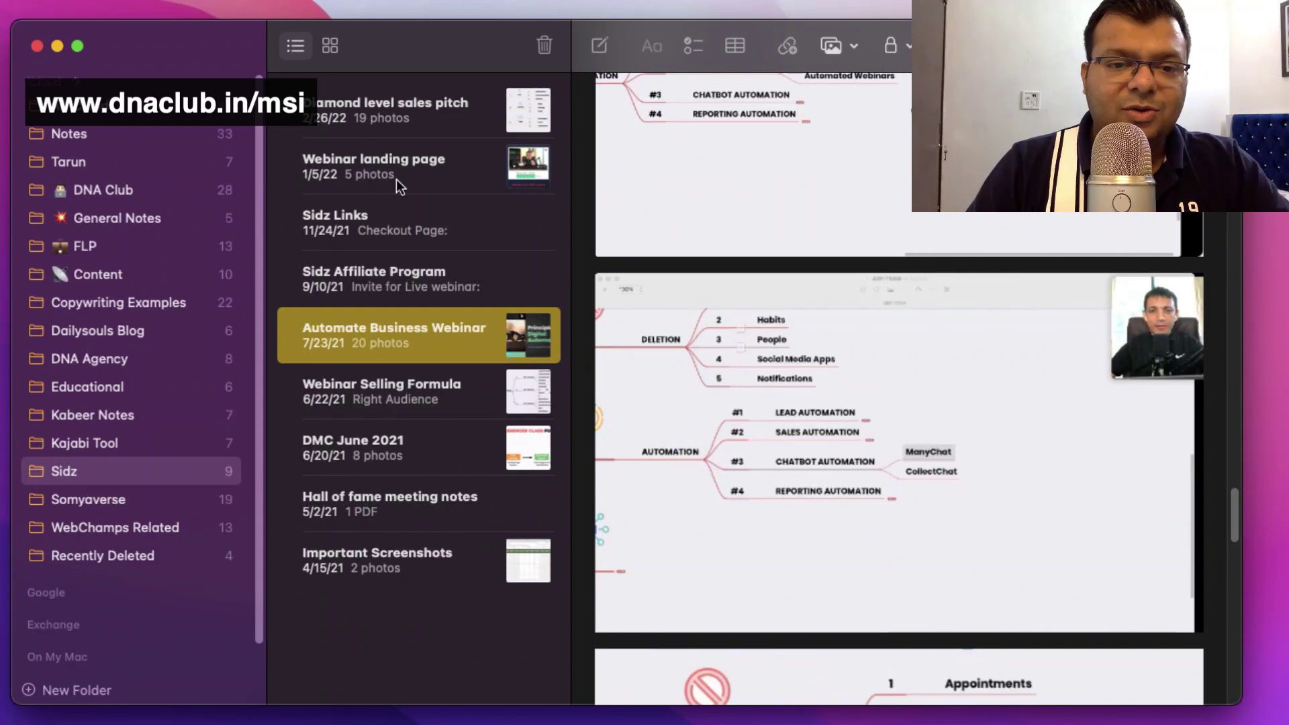
View the saved screenshots in the "Webinar landing page" note and open the "Diamond level sales pitch" note
{"action": "left_click", "coordinate": [396, 182]}
{"action": "scroll", "coordinate": [1021, 412], "scroll_direction": "down", "scroll_amount": 5}
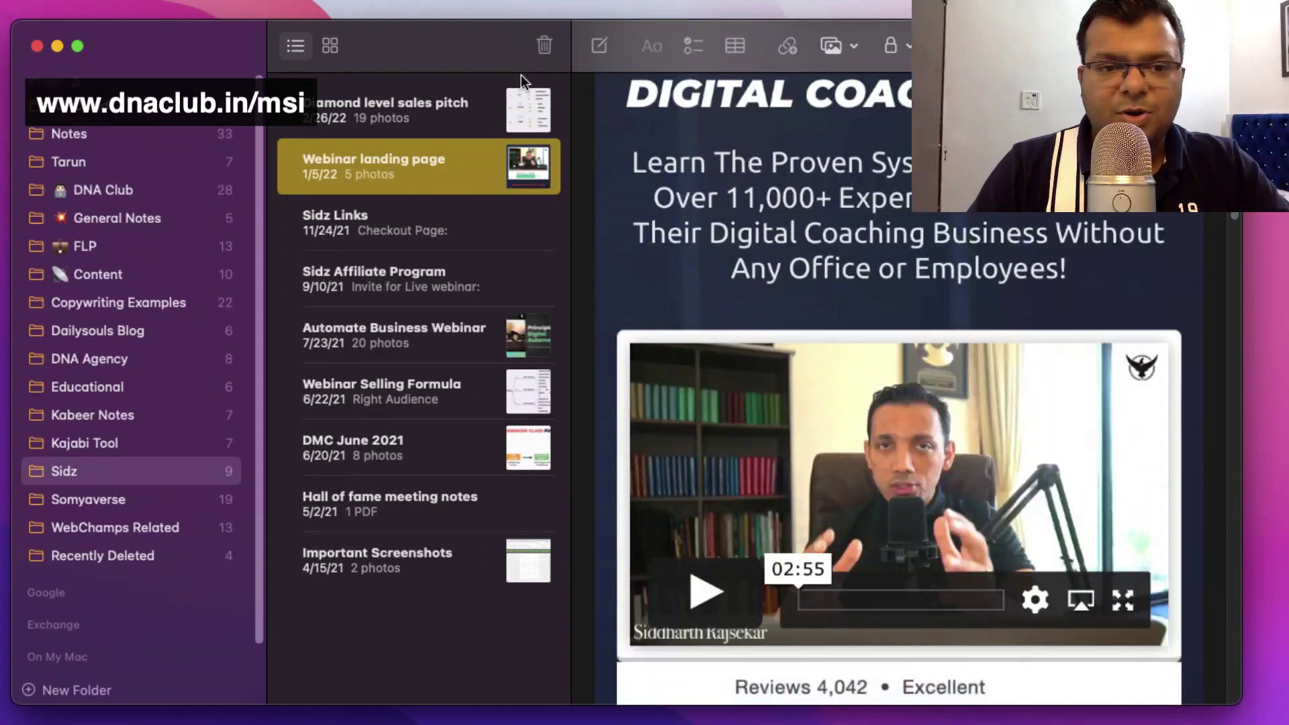
{"action": "left_click", "coordinate": [397, 104]}
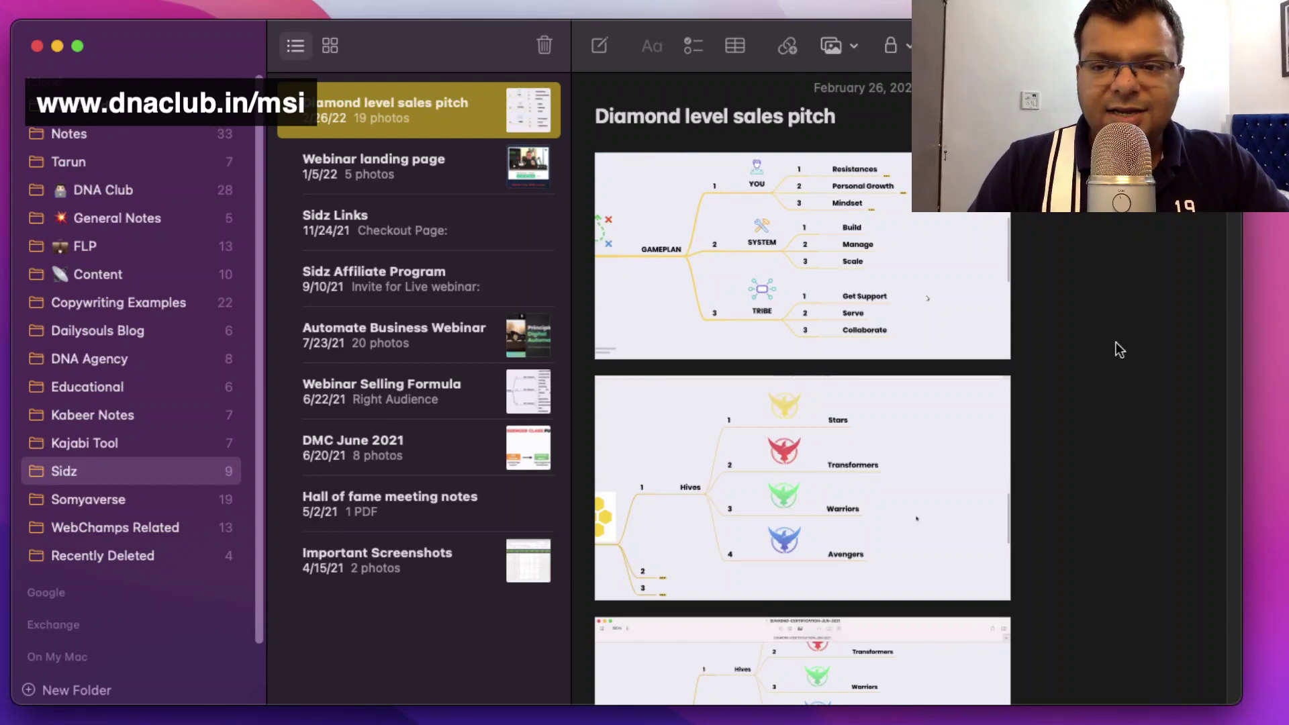
{"action": "key", "text": "super+Tab"}
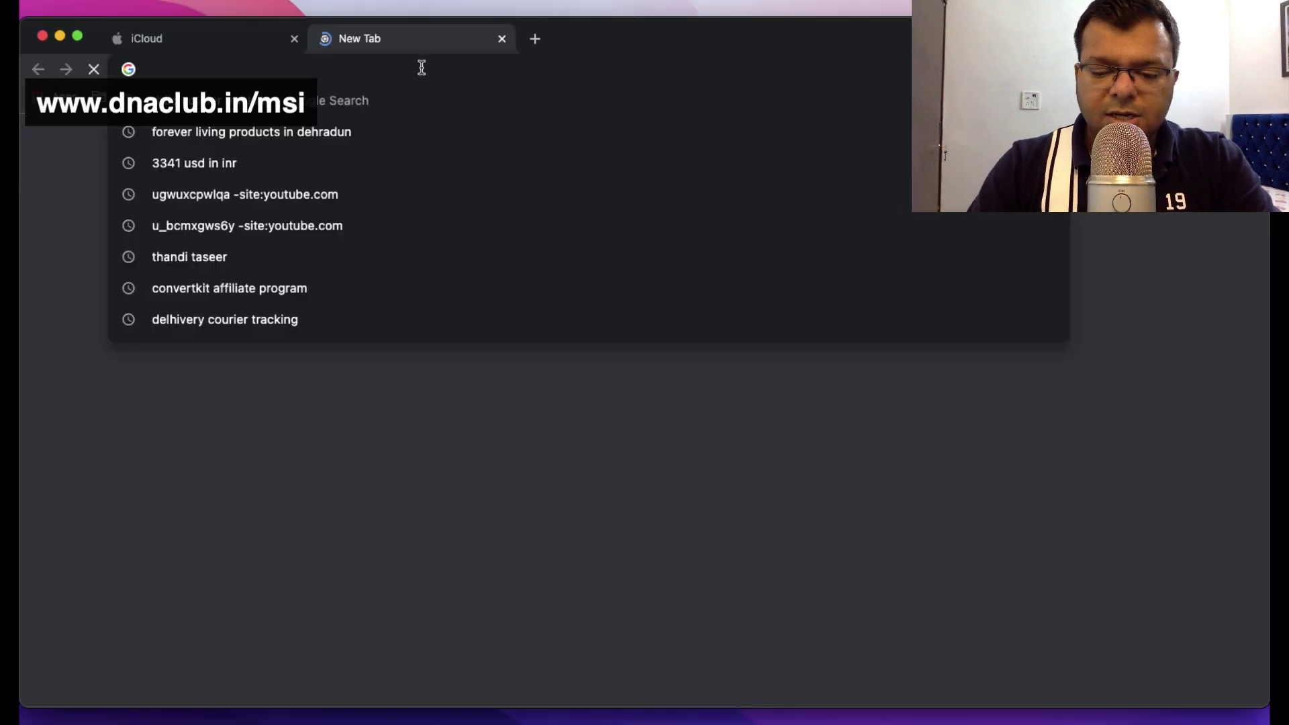
{"action": "type", "text": "w"}
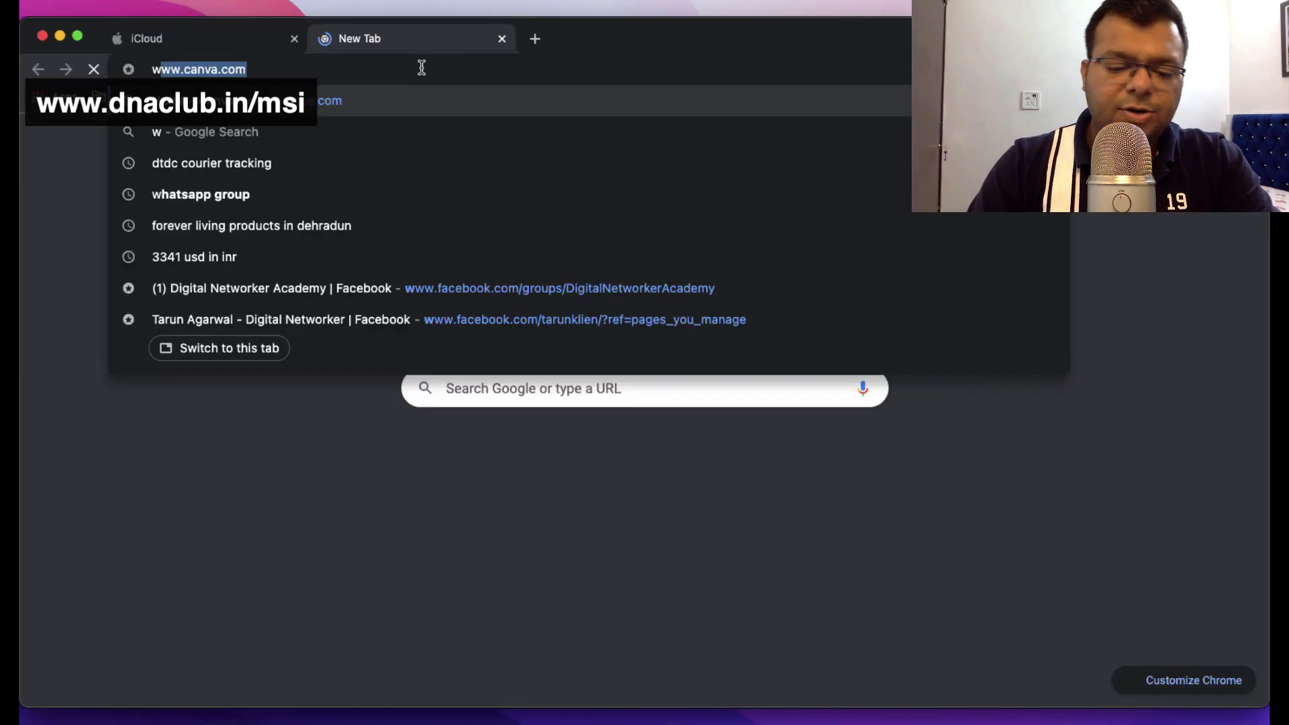
{"action": "type", "text": "ww.dnaclub.in/msi"}
{"action": "key", "text": "Return"}
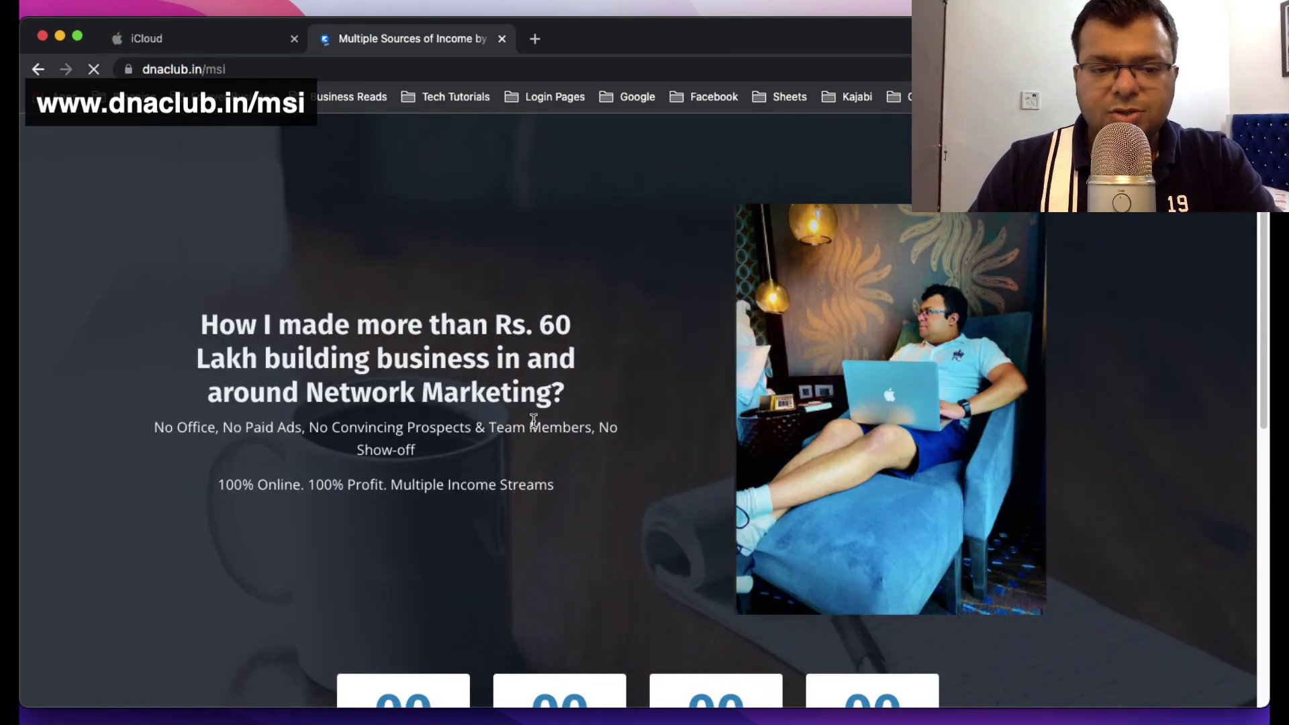
{"action": "scroll", "coordinate": [529, 426], "scroll_direction": "down", "scroll_amount": 7}
{"action": "scroll", "coordinate": [527, 426], "scroll_direction": "up", "scroll_amount": 7}
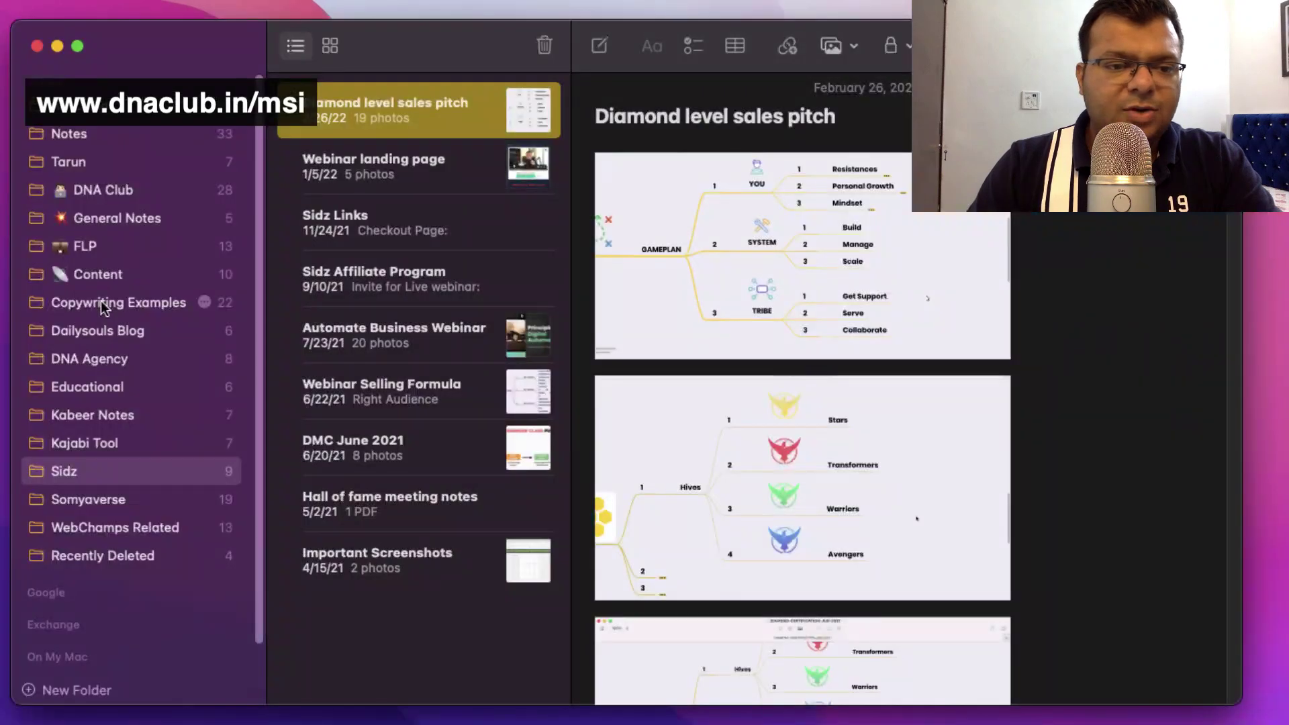
Return to Notes, open the "Ads" note in the Copywriting Examples folder, and add a blank line beneath its title
{"action": "left_click", "coordinate": [100, 300]}
{"action": "left_click", "coordinate": [425, 161]}
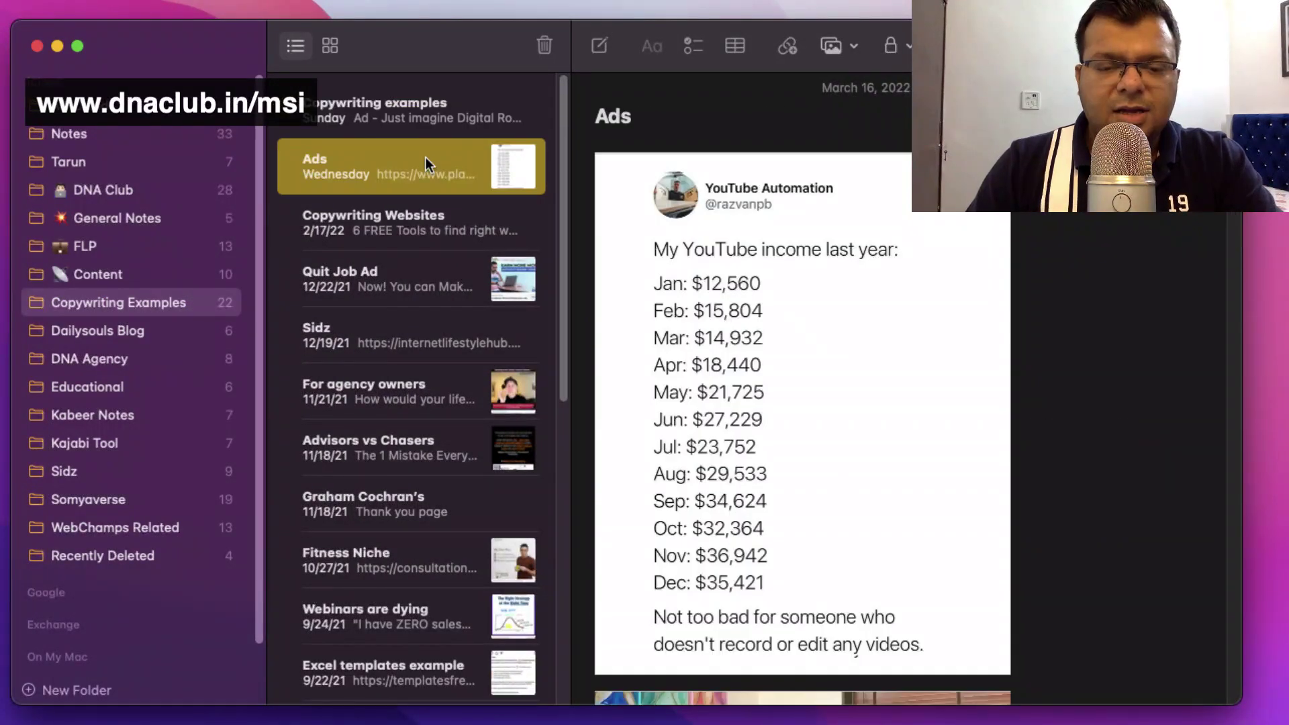
{"action": "left_click", "coordinate": [685, 151]}
{"action": "key", "text": "Return"}
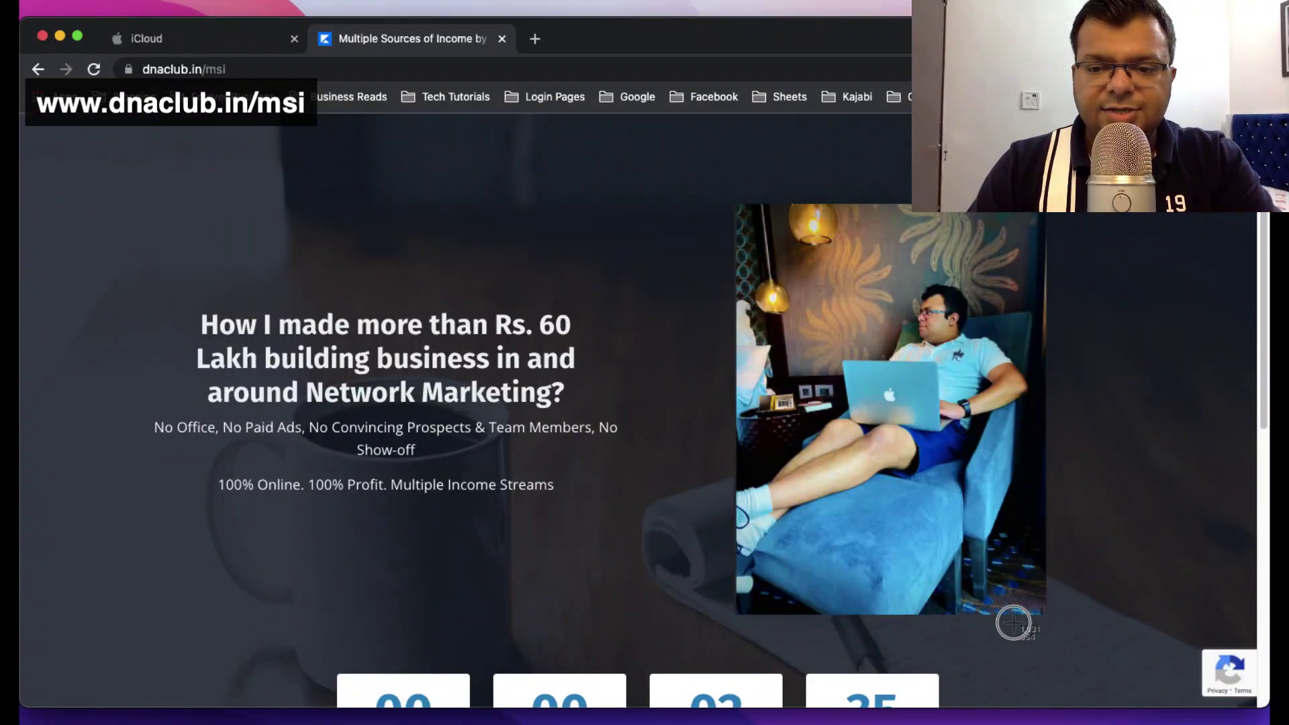
{"action": "key", "text": "Escape"}
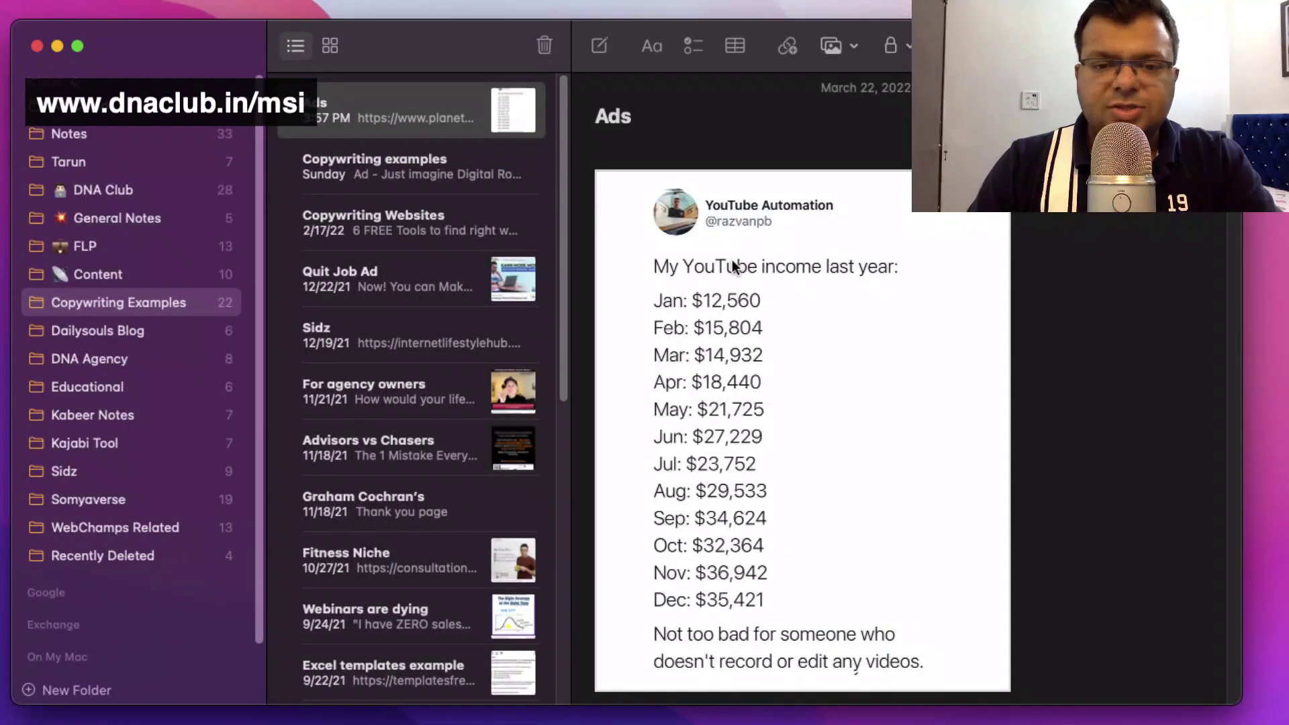
View the photo, scan and sketch insertion options for the blank line beneath the "Ads" note's title
{"action": "left_click", "coordinate": [613, 153]}
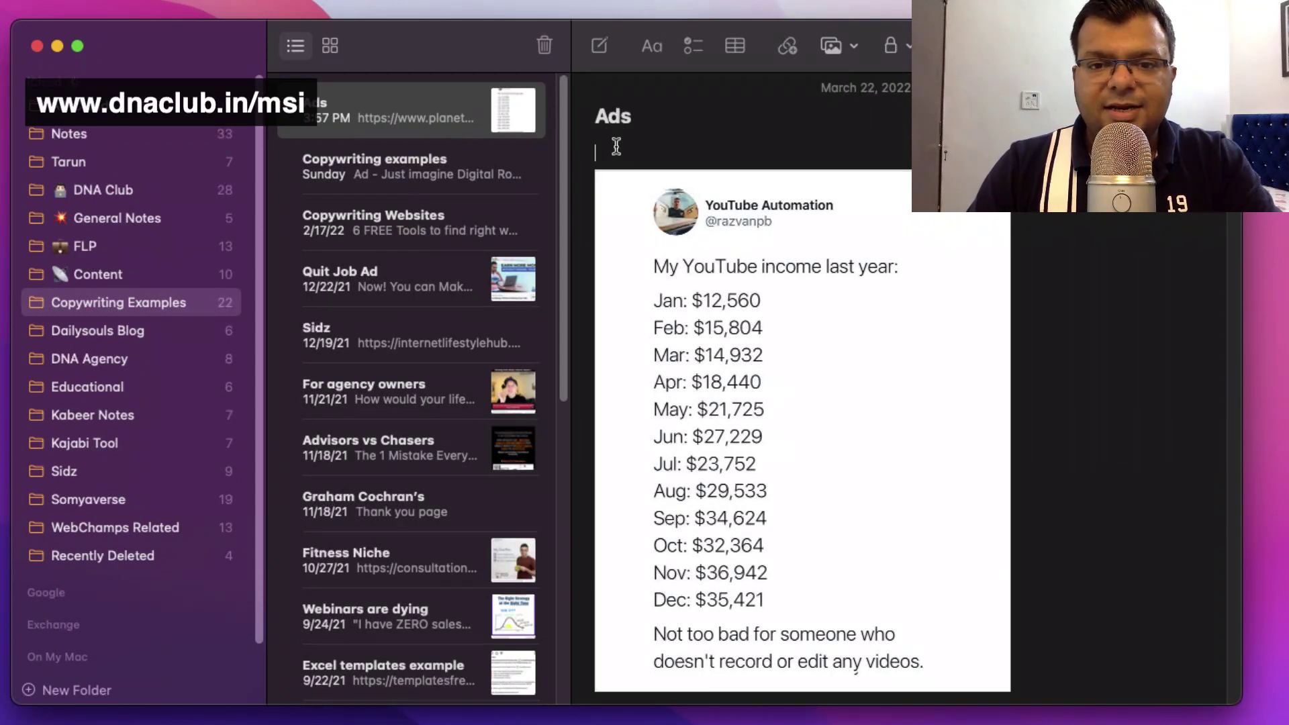
{"action": "left_click", "coordinate": [832, 46]}
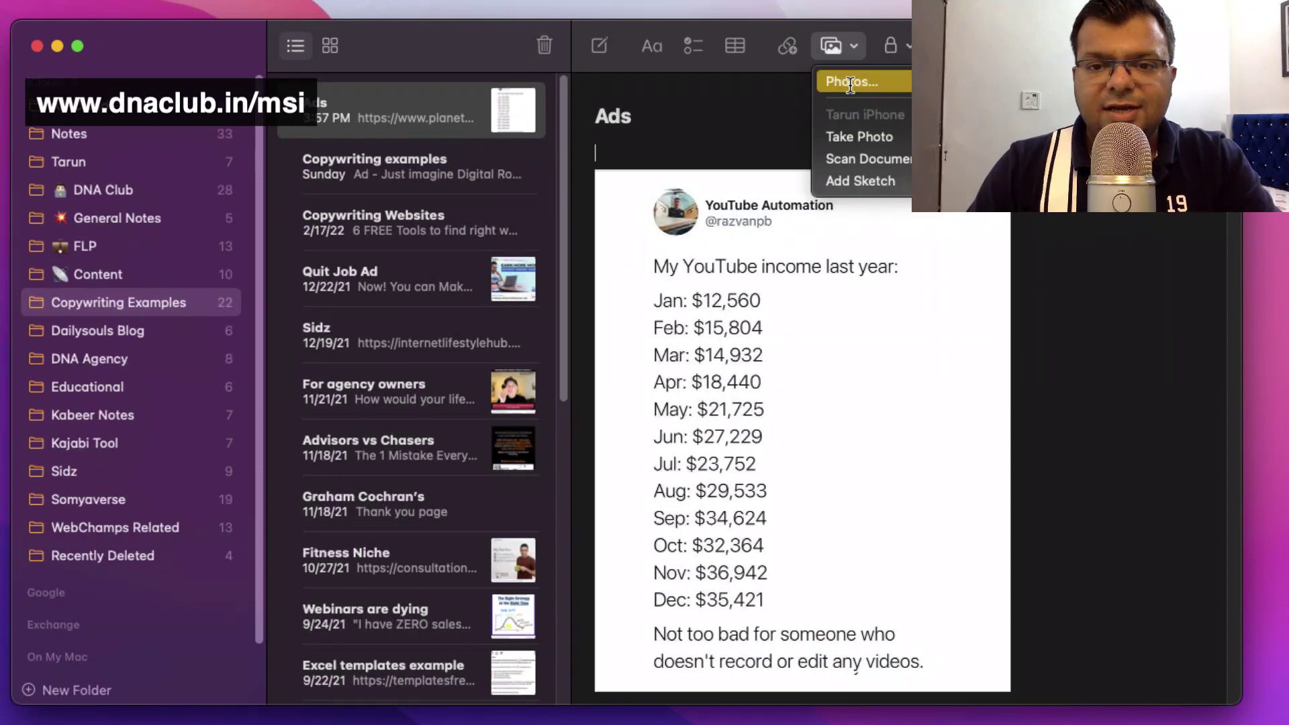
{"action": "left_click", "coordinate": [638, 144]}
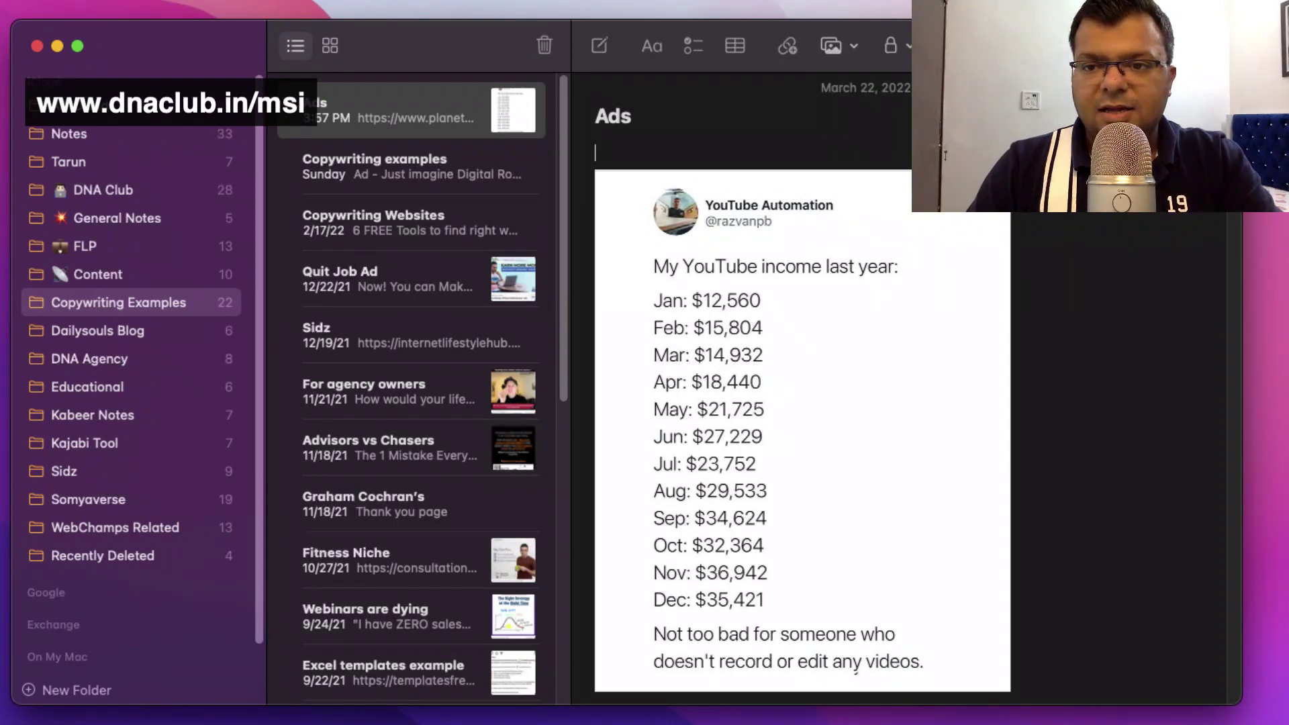